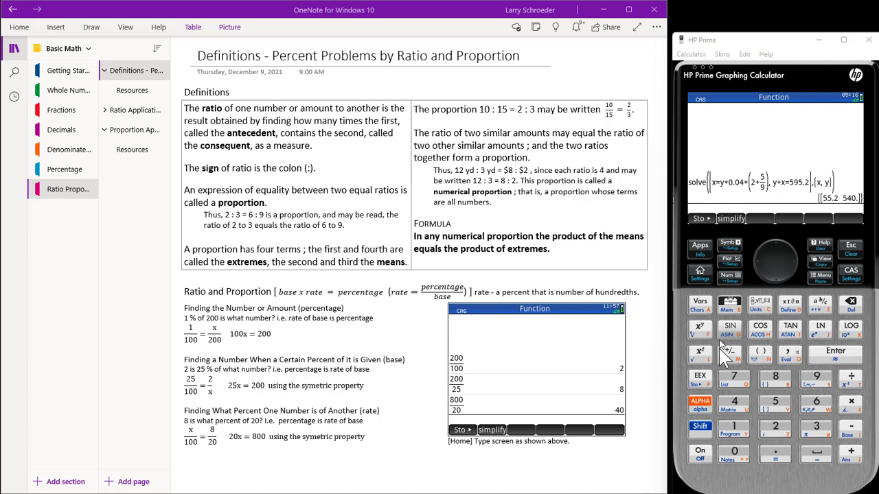
Clear the CAS history with Shift+Clear, removing the earlier solve entry and result.
left_click(700, 426)
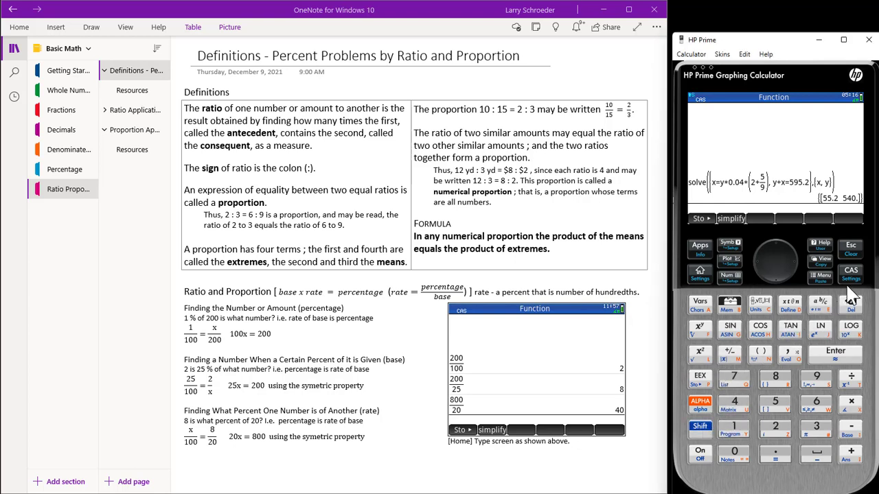
left_click(850, 245)
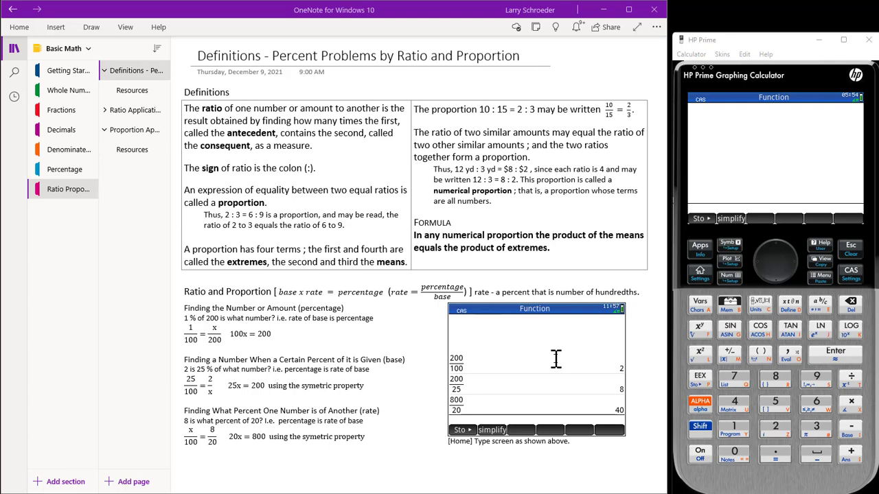
Switch to Home view and erase the 1*100/70 history, then refocus OneNote.
left_click(698, 270)
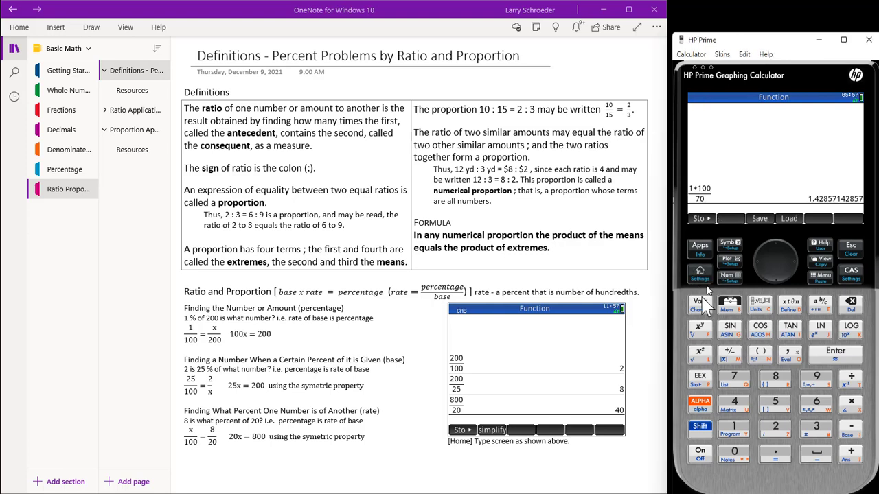
left_click(699, 429)
left_click(848, 246)
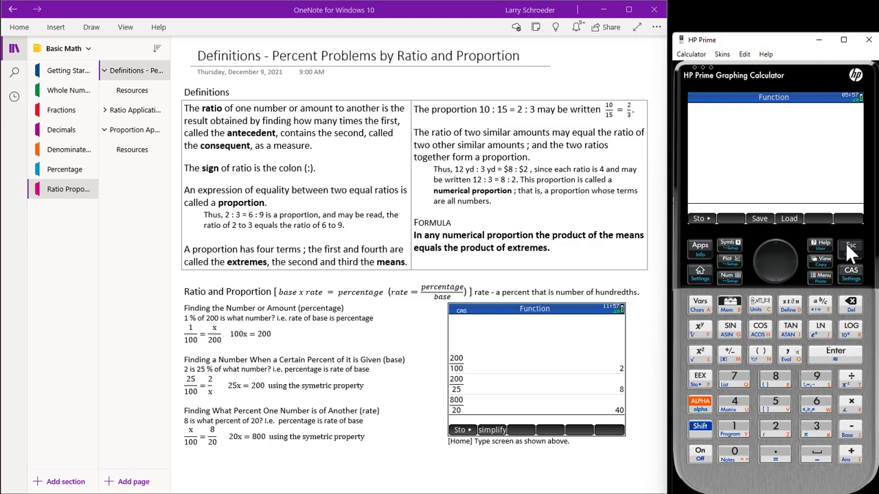
left_click(508, 251)
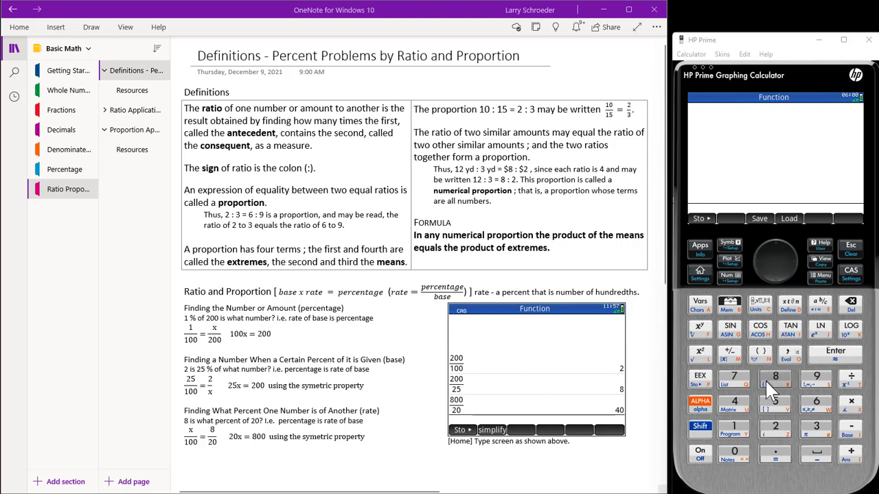
Evaluate 200/100 on the Home screen, giving 2.
left_click(779, 424)
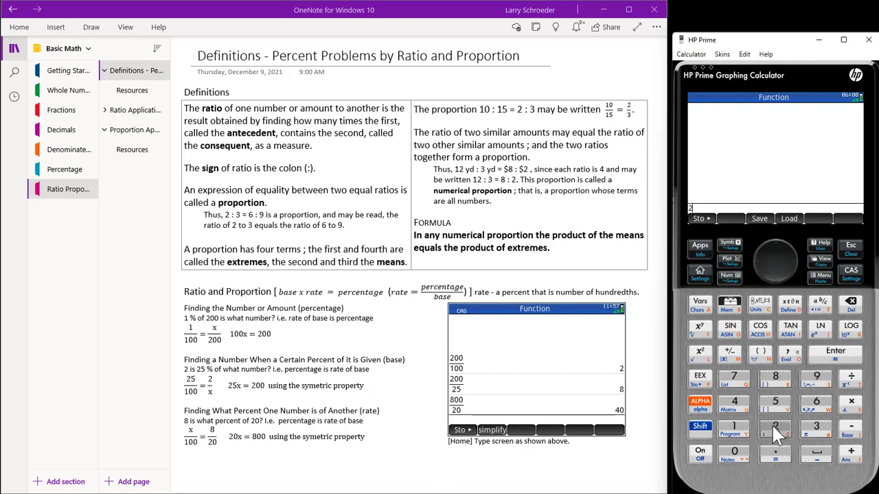
left_click(736, 449)
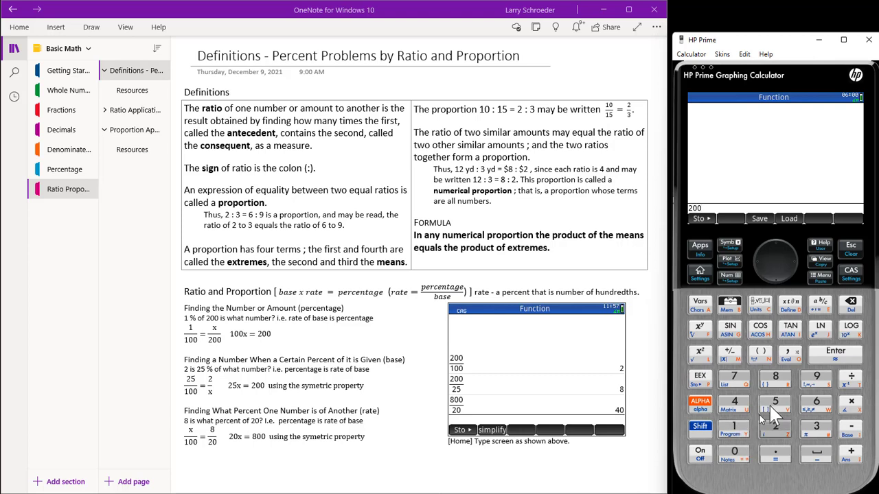
left_click(851, 381)
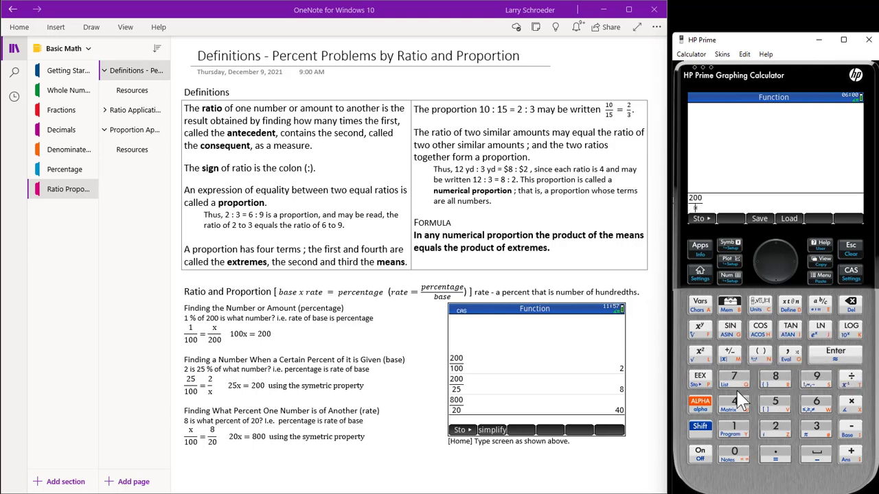
left_click(734, 426)
left_click(728, 453)
left_click(727, 453)
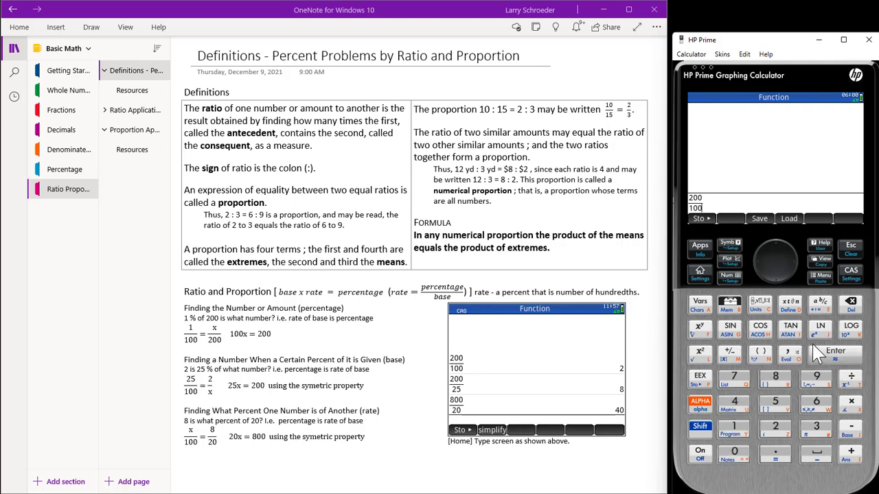
left_click(847, 355)
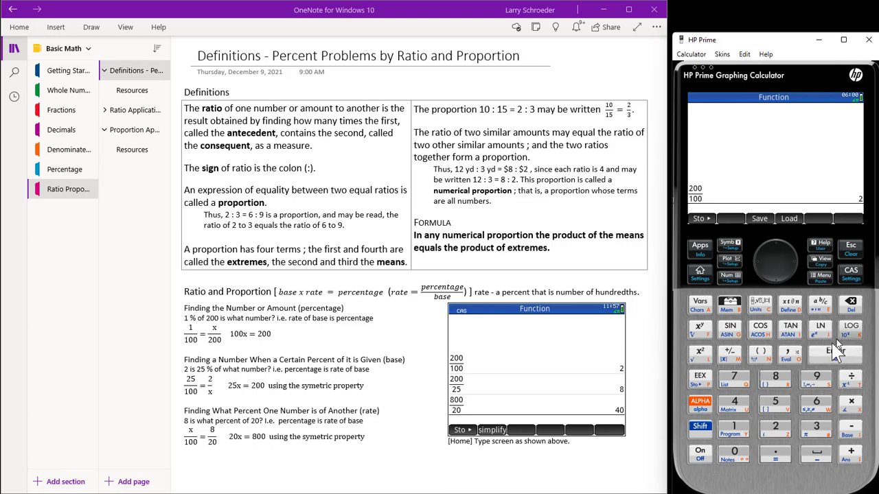
Evaluate 200/25, giving 8.
left_click(772, 428)
left_click(731, 451)
left_click(850, 378)
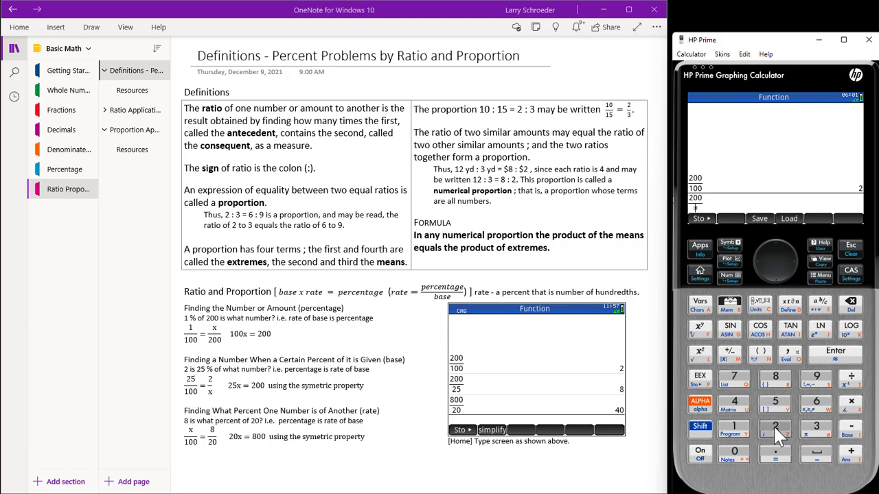
left_click(772, 404)
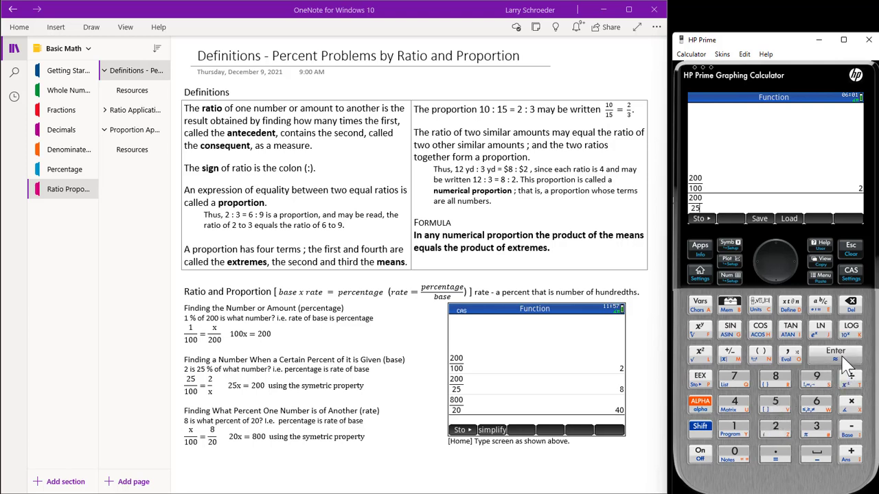
left_click(841, 353)
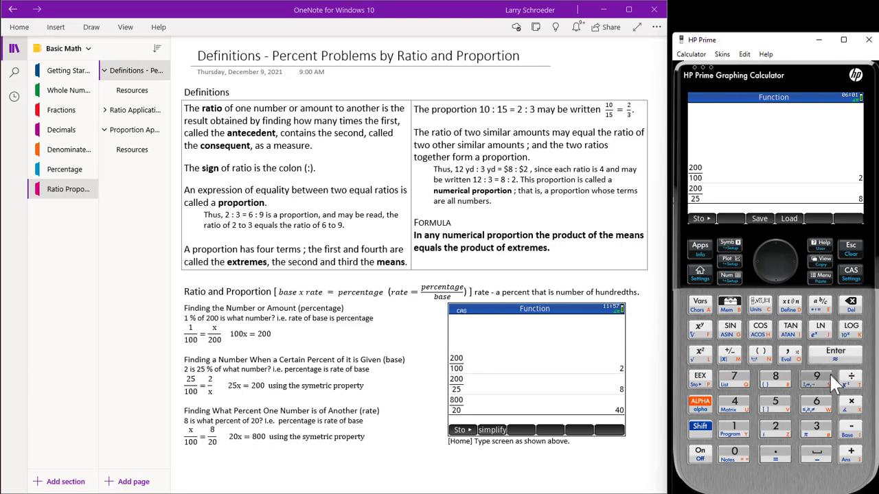
Evaluate 800/20, giving 40.
left_click(778, 372)
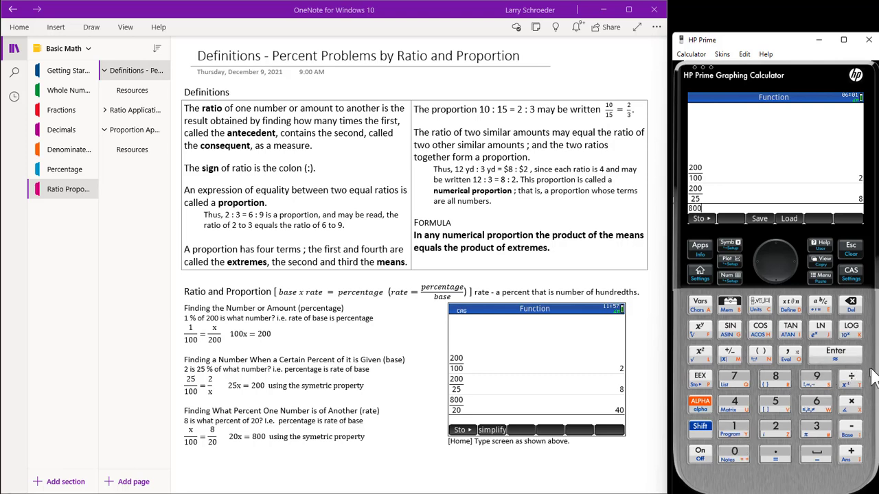
left_click(851, 378)
left_click(775, 426)
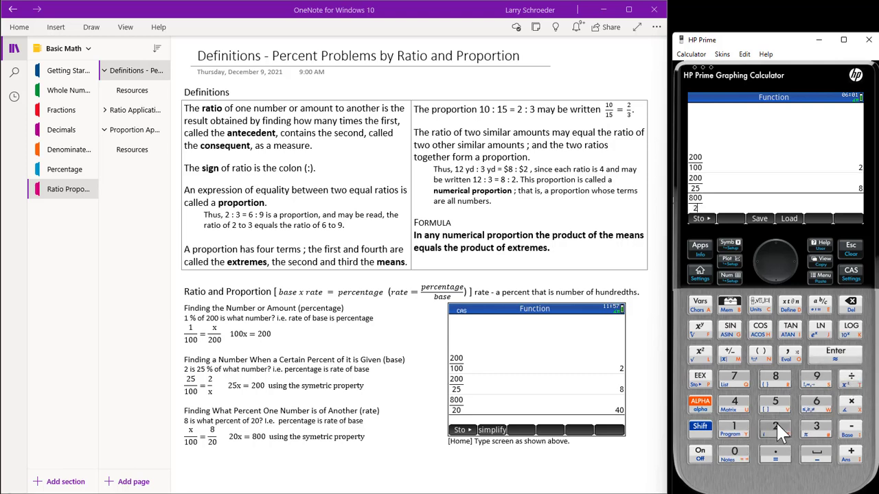
left_click(740, 457)
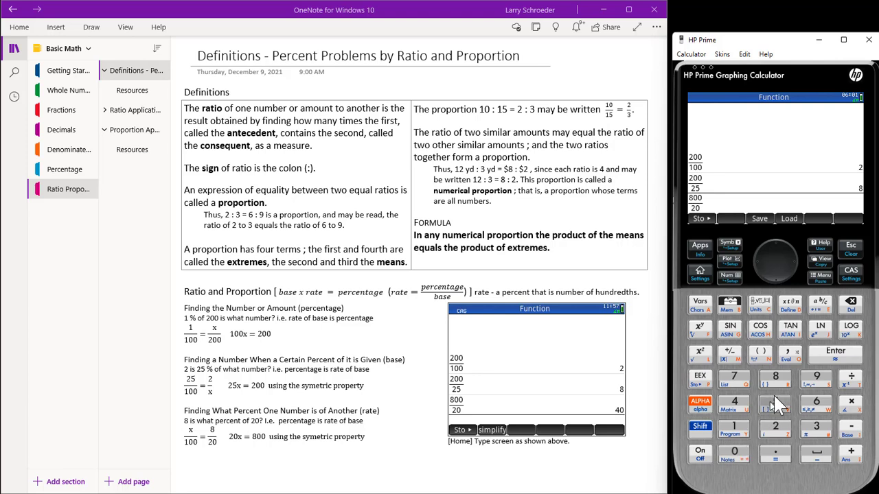
left_click(835, 354)
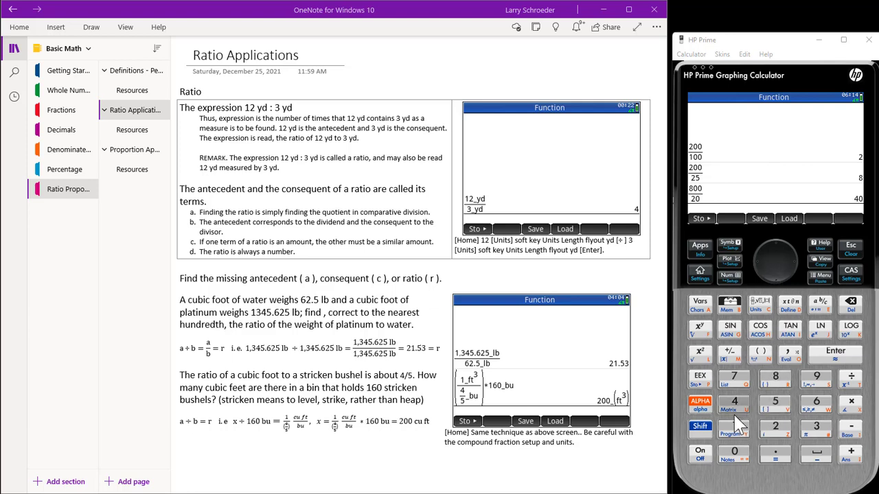
Clear the Home history and enter 12_yd as a fraction's numerator.
left_click(705, 425)
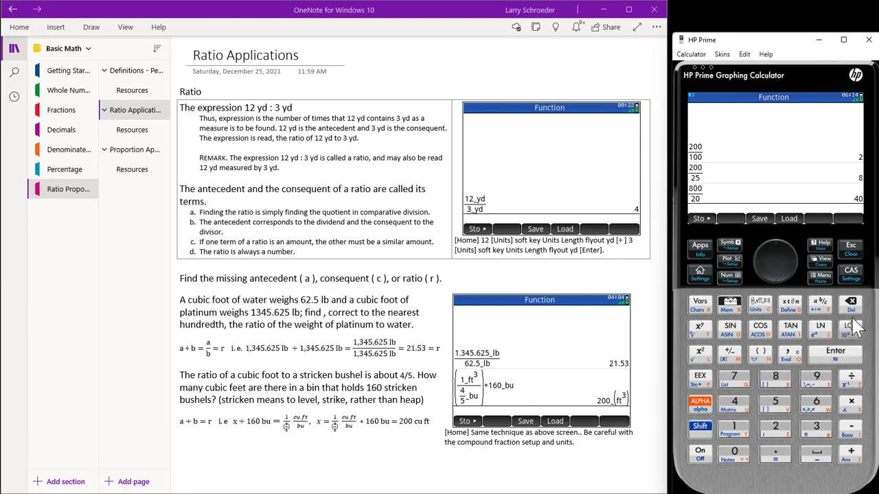
left_click(851, 249)
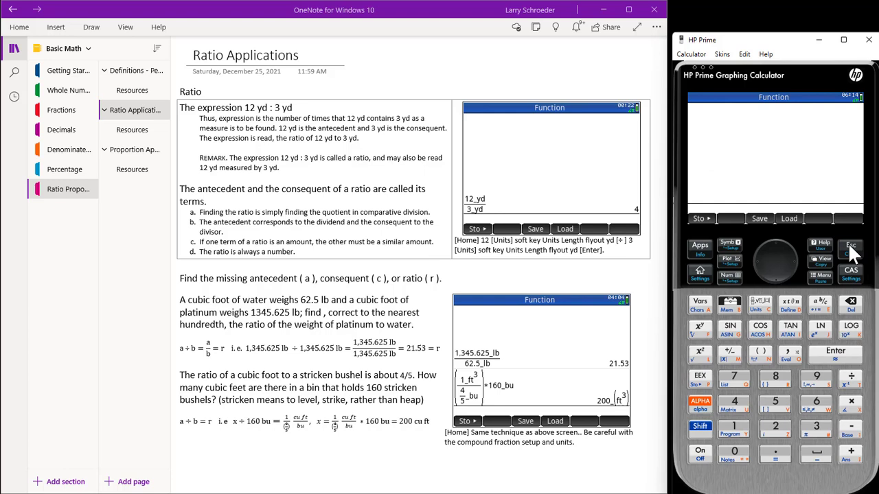
left_click(736, 425)
left_click(780, 423)
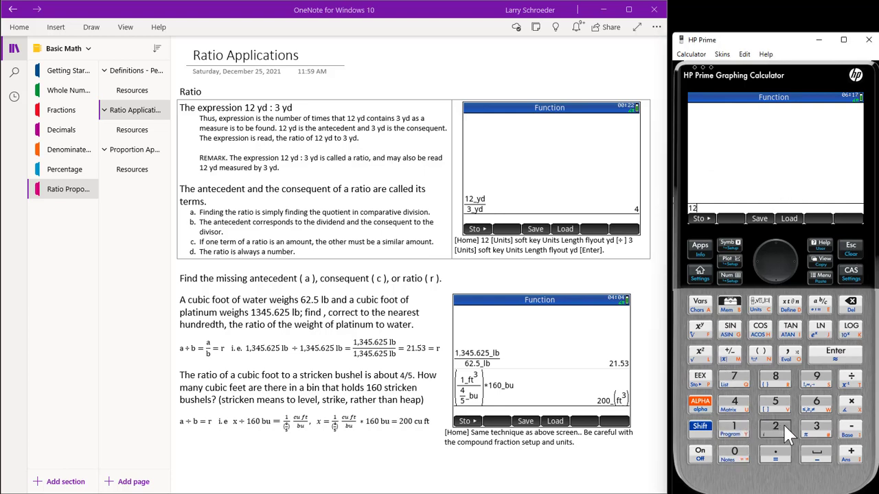
left_click(703, 428)
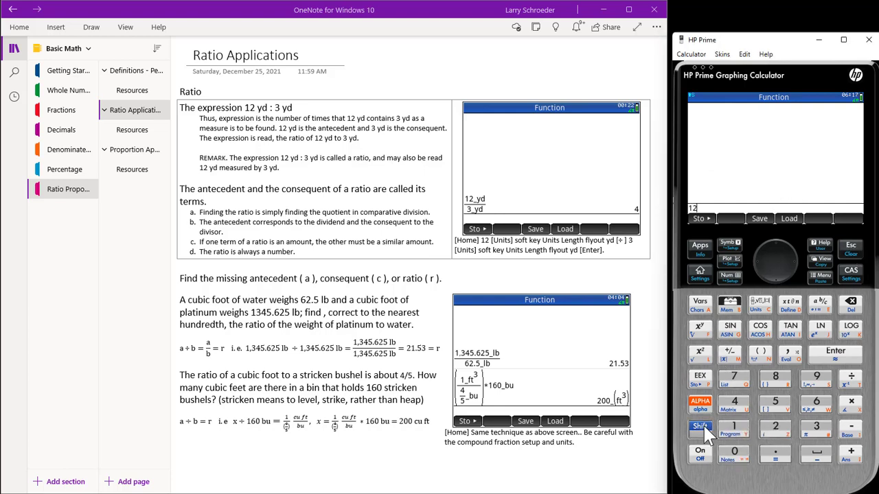
left_click(761, 308)
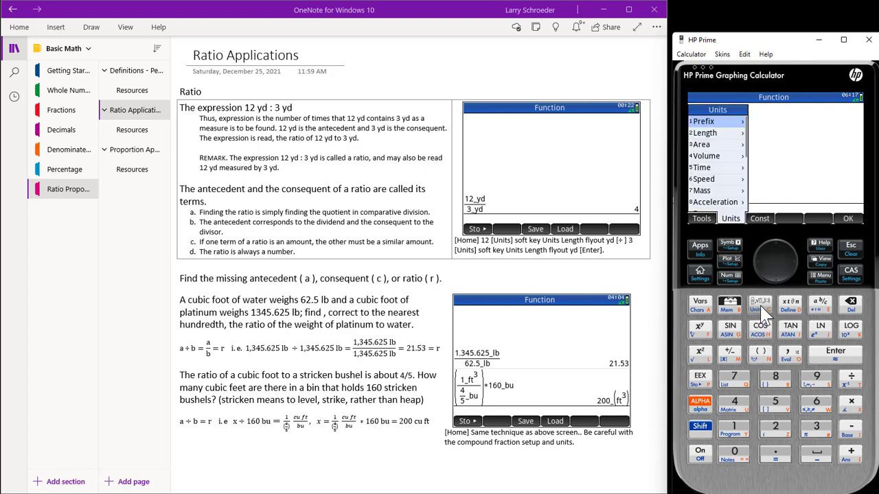
left_click(734, 136)
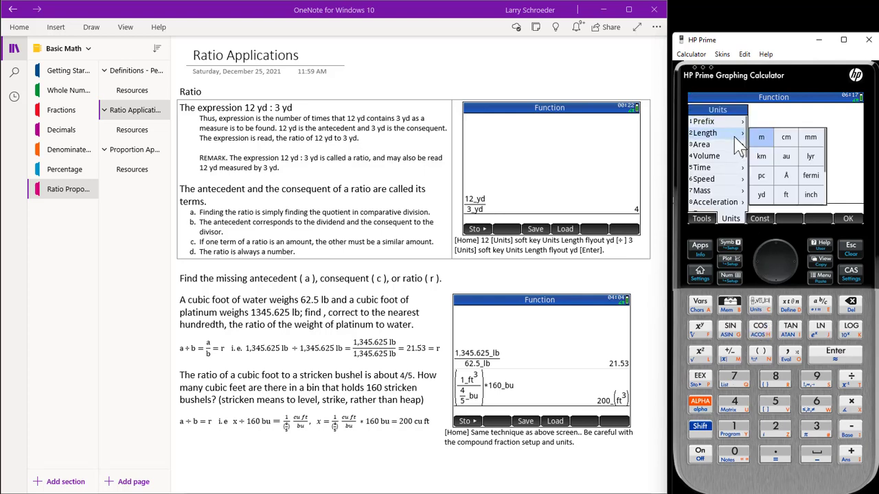
left_click(768, 196)
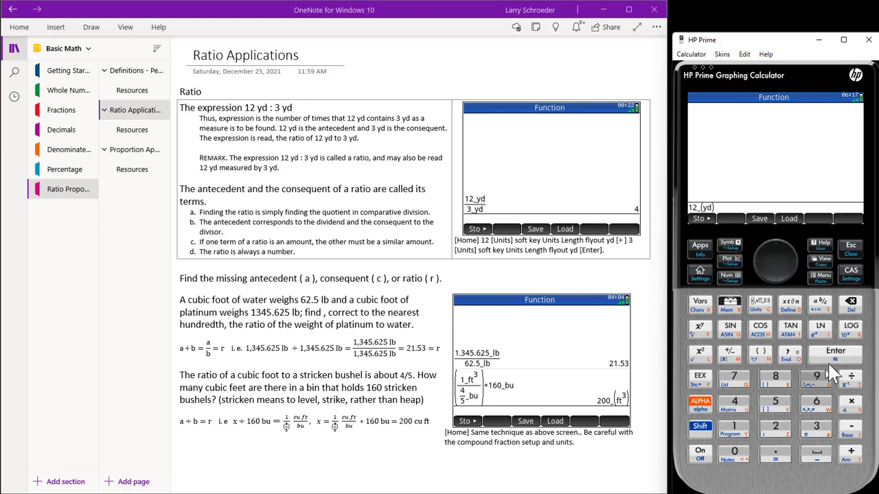
left_click(851, 378)
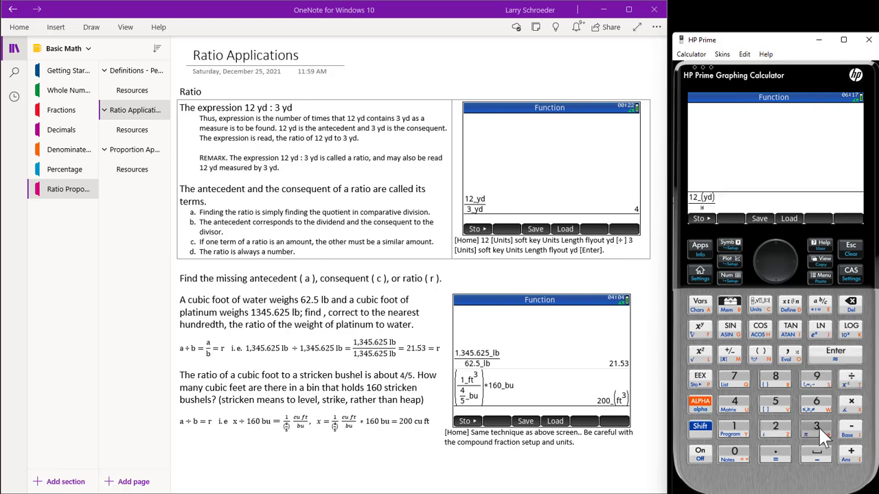
Give the denominator 3 yard units and evaluate 12_yd/3_yd to 4.
left_click(700, 430)
left_click(759, 306)
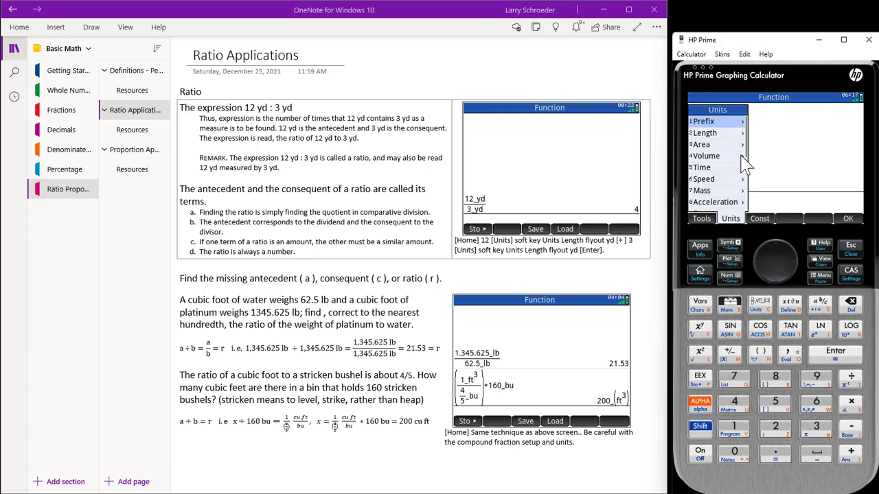
left_click(732, 133)
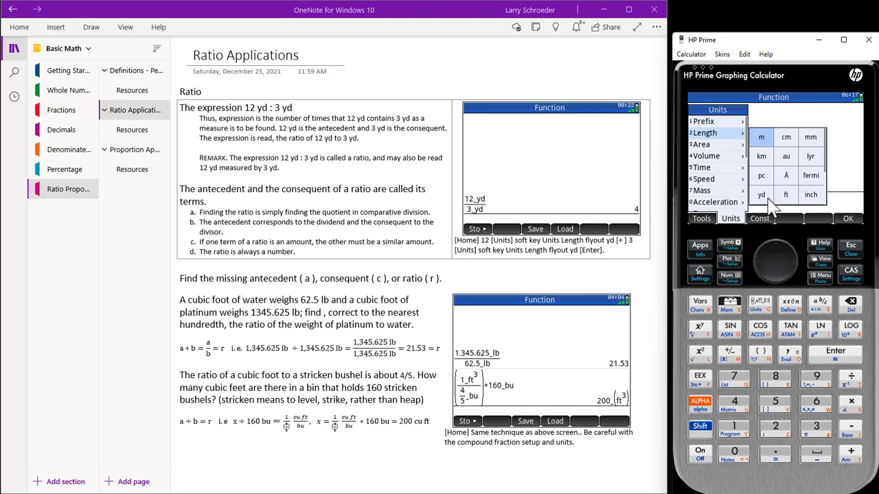
left_click(767, 200)
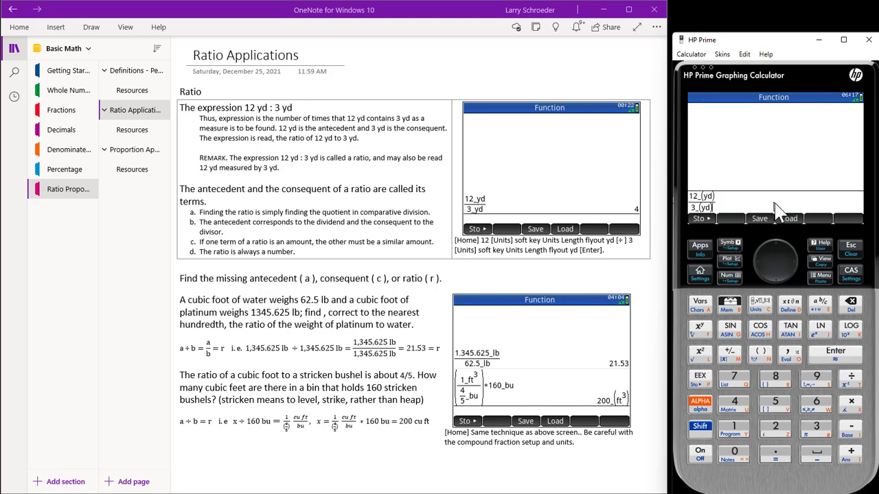
left_click(851, 356)
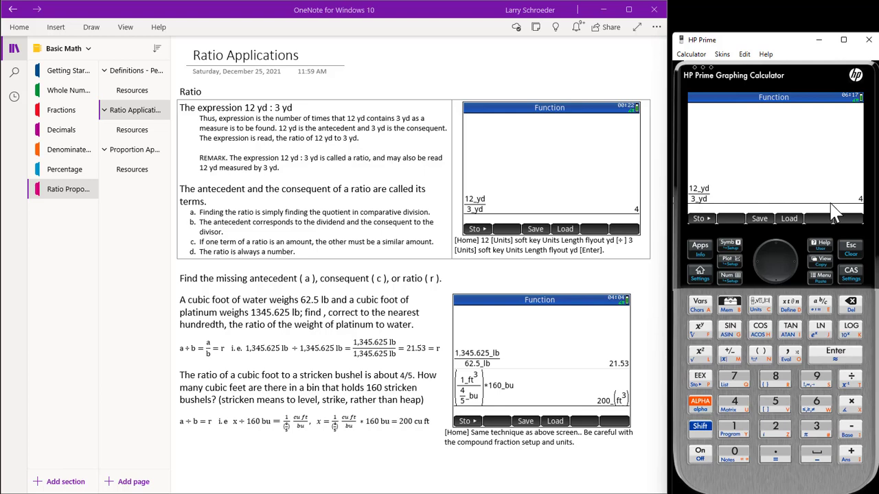
Clear the calculator's Home history.
left_click(208, 272)
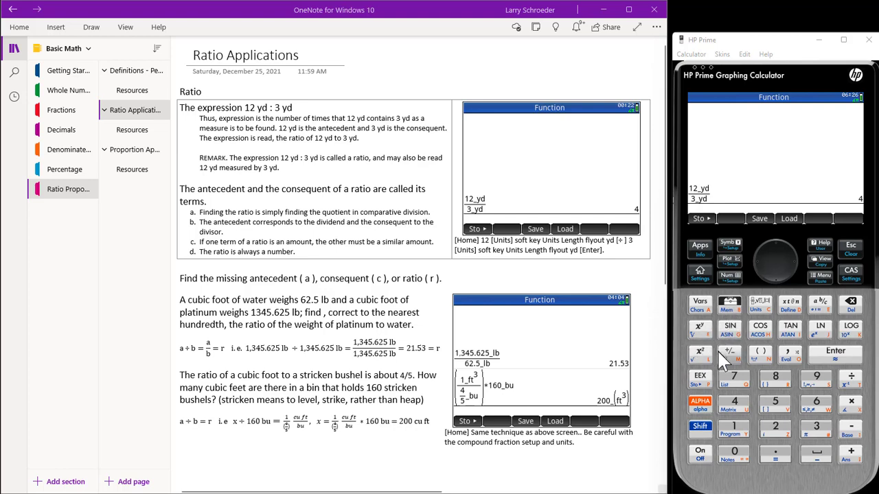
left_click(707, 422)
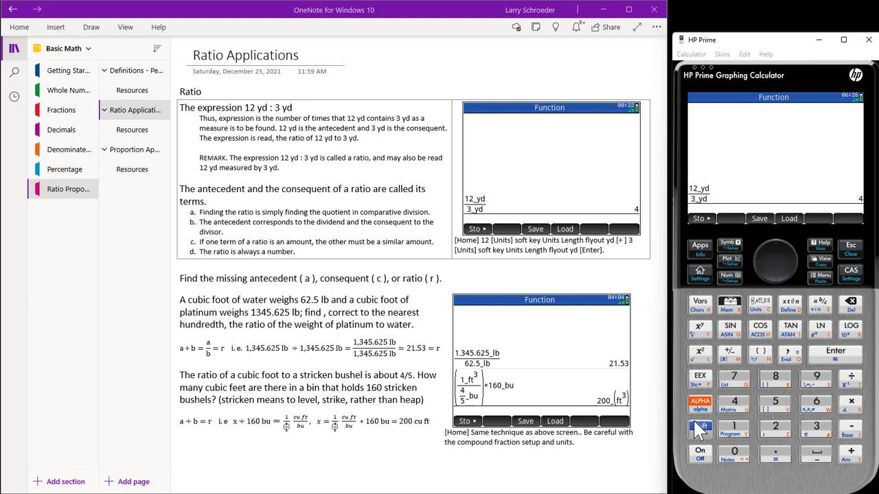
left_click(850, 247)
Enter 1345.625_lb as the numerator of a fraction.
left_click(735, 420)
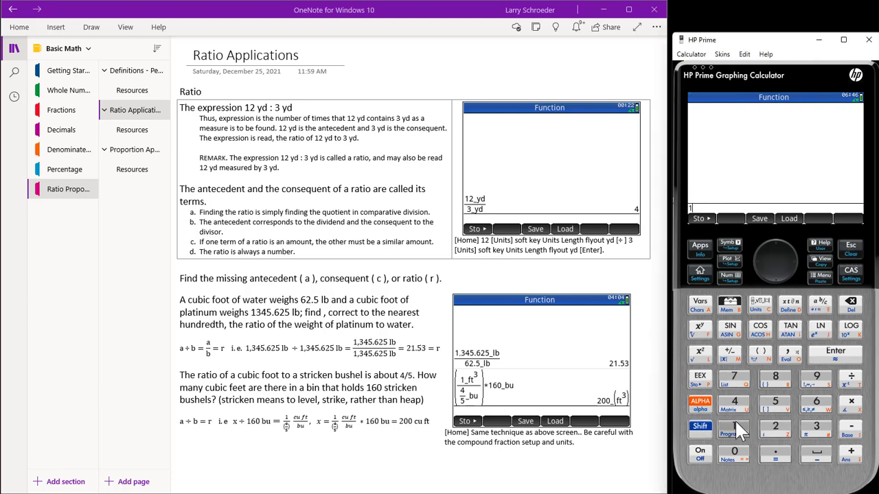
left_click(815, 428)
left_click(734, 405)
left_click(776, 401)
left_click(776, 453)
left_click(816, 402)
left_click(776, 401)
left_click(707, 432)
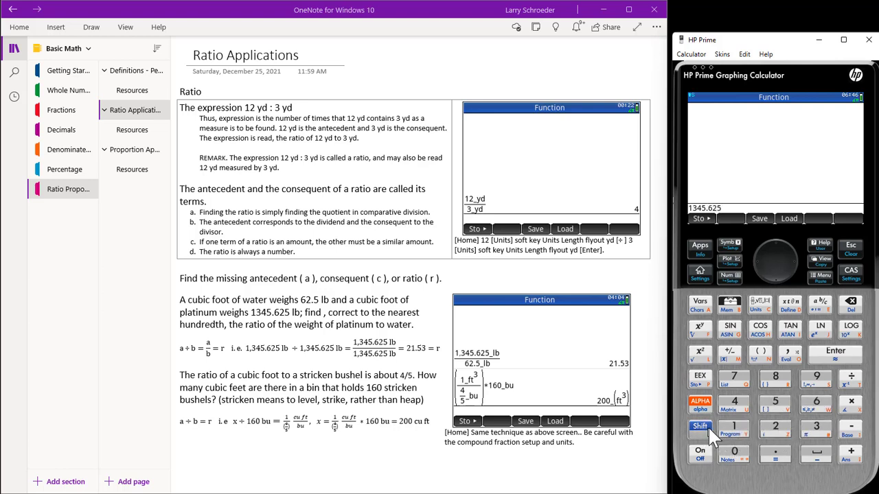
left_click(760, 309)
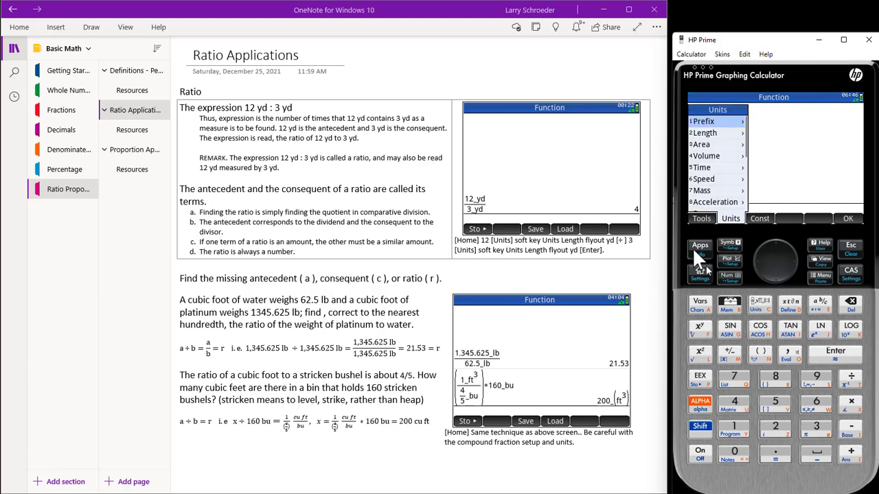
left_click(722, 190)
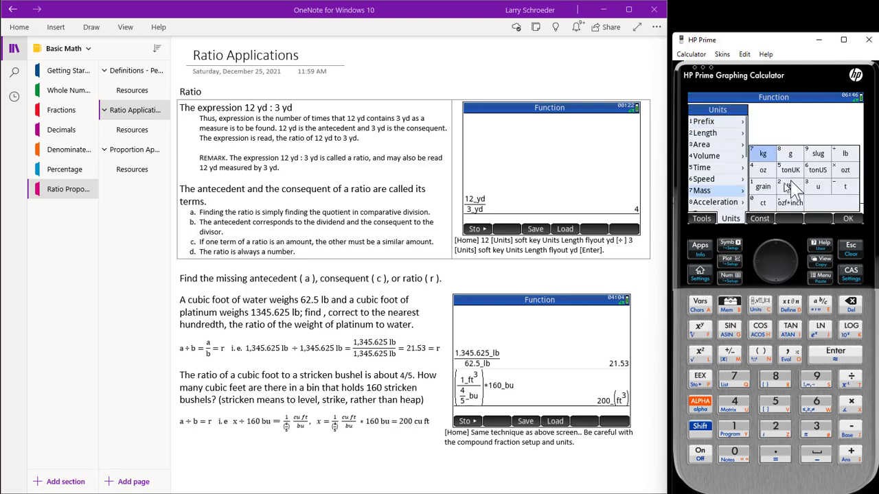
left_click(848, 156)
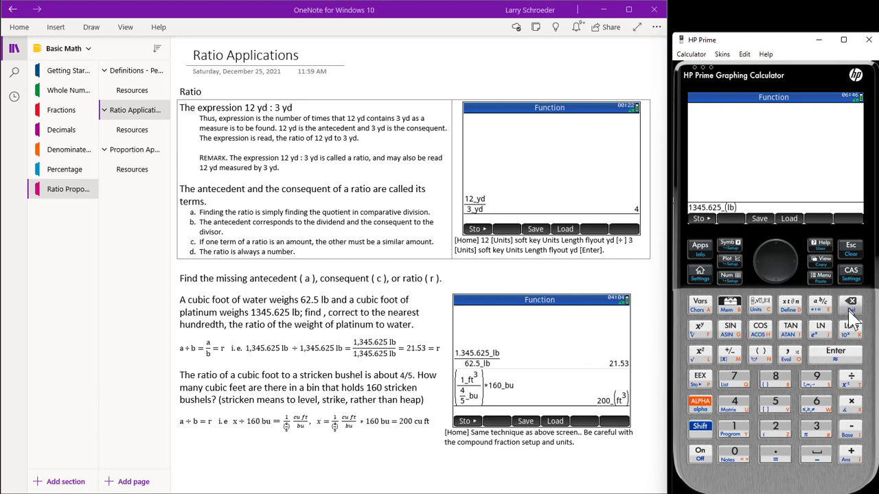
left_click(849, 375)
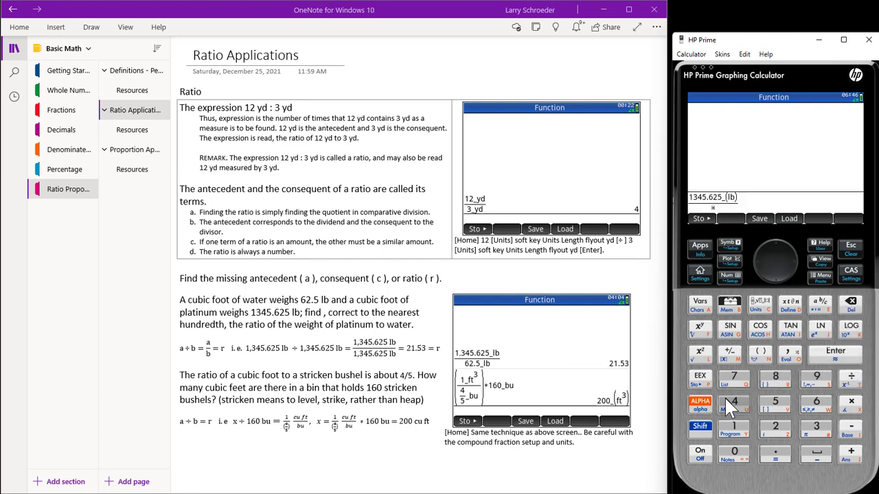
Enter 62.5_lb as the denominator and evaluate the ratio to 21.53.
left_click(818, 405)
left_click(777, 422)
left_click(773, 450)
left_click(702, 426)
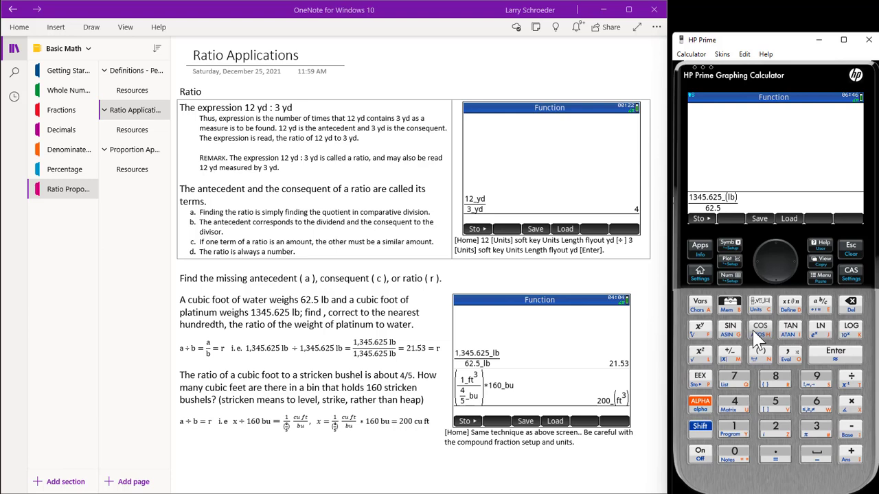
left_click(760, 302)
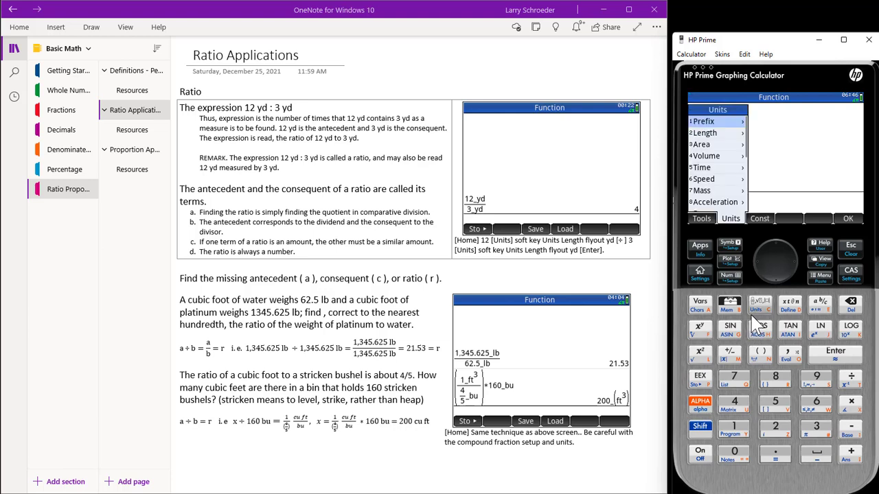
left_click(723, 192)
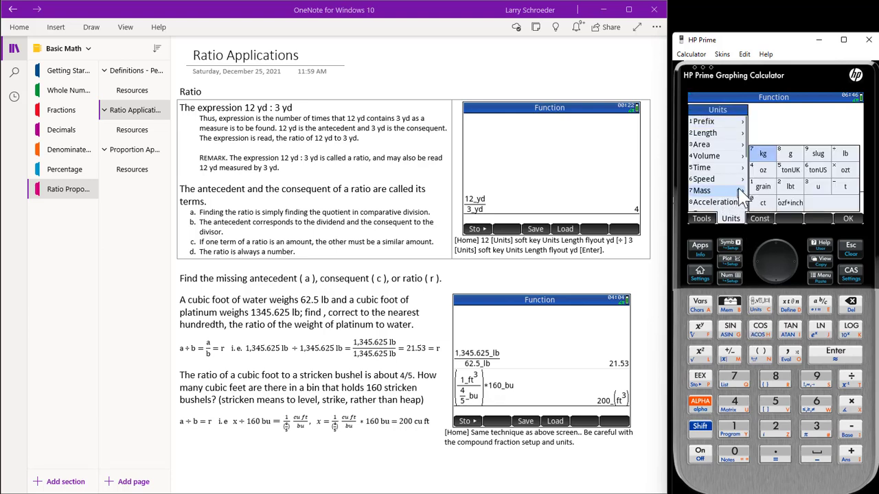
left_click(849, 153)
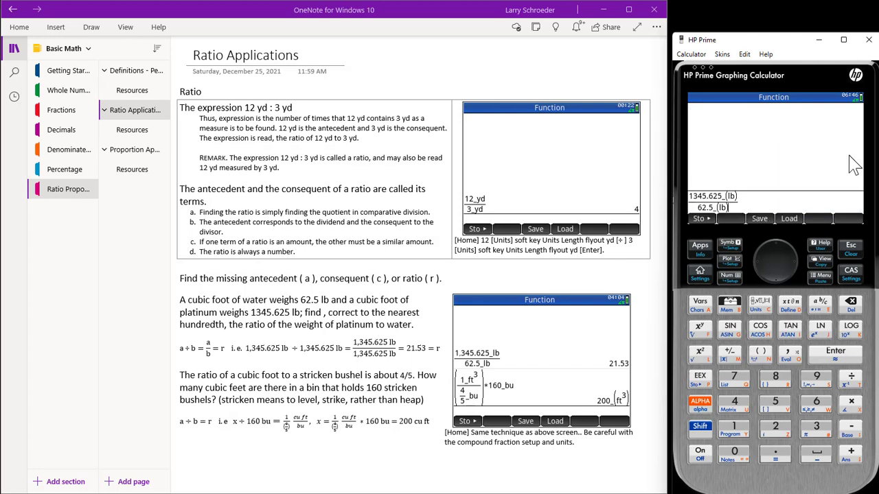
left_click(848, 355)
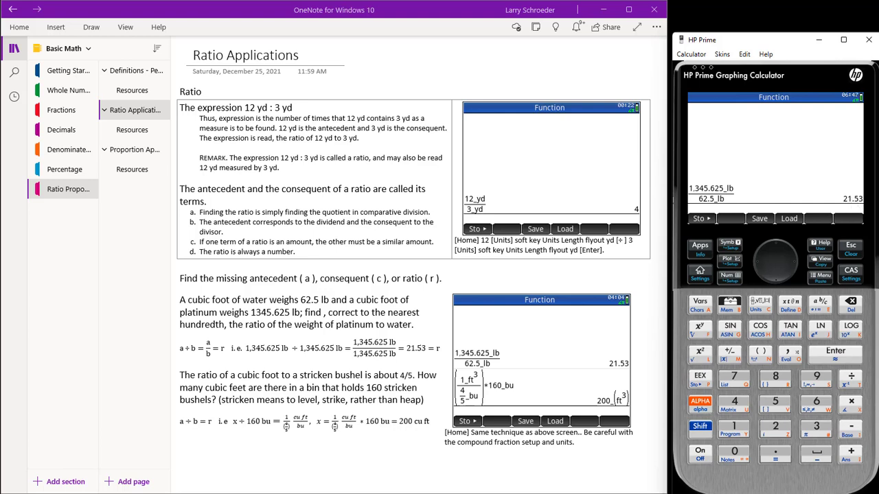
left_click(254, 364)
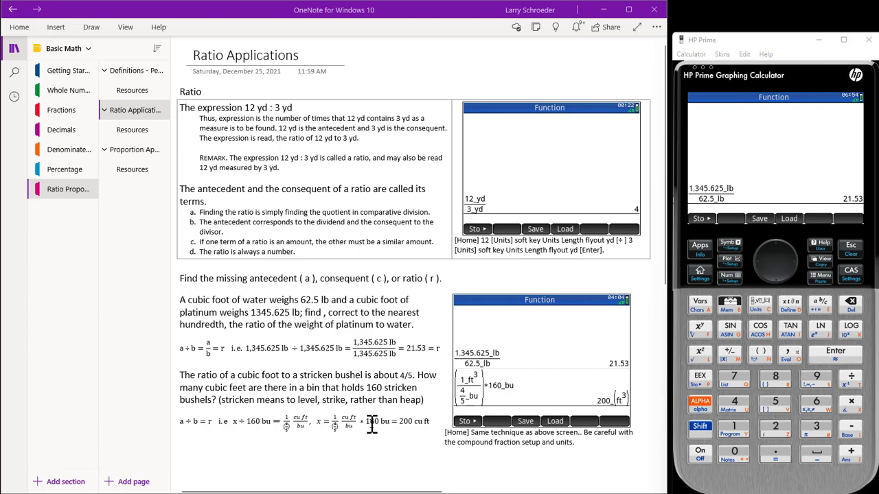
Start a parenthesised fraction with 1_ft³ as the numerator.
left_click(763, 354)
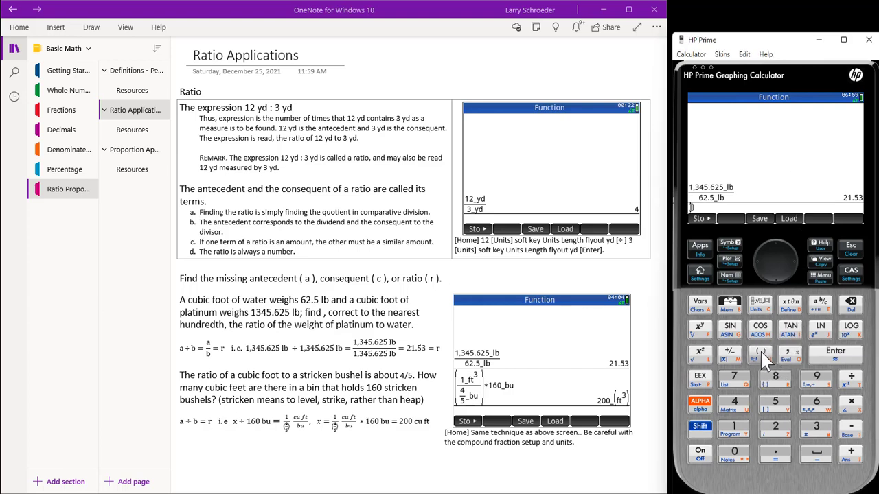
left_click(735, 427)
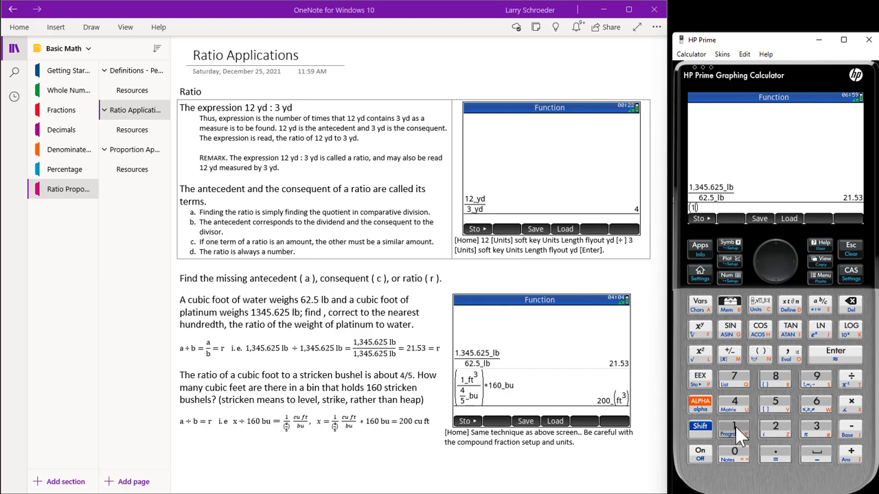
left_click(700, 426)
left_click(759, 305)
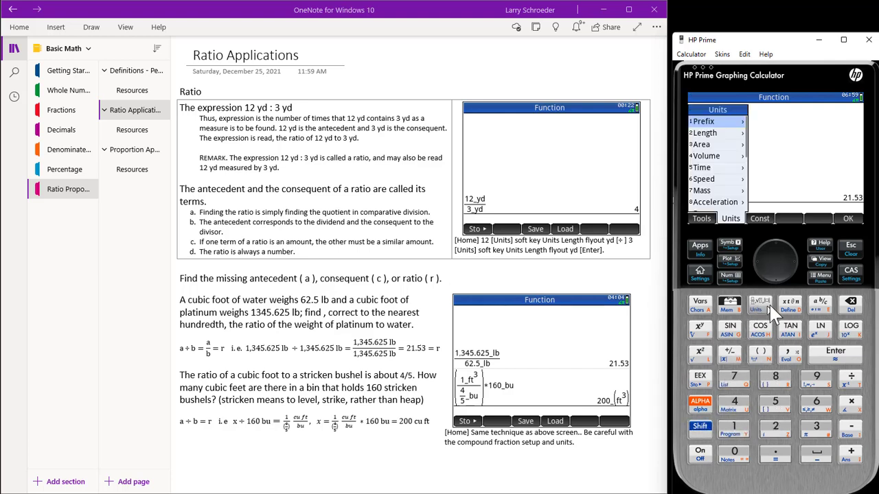
left_click(730, 158)
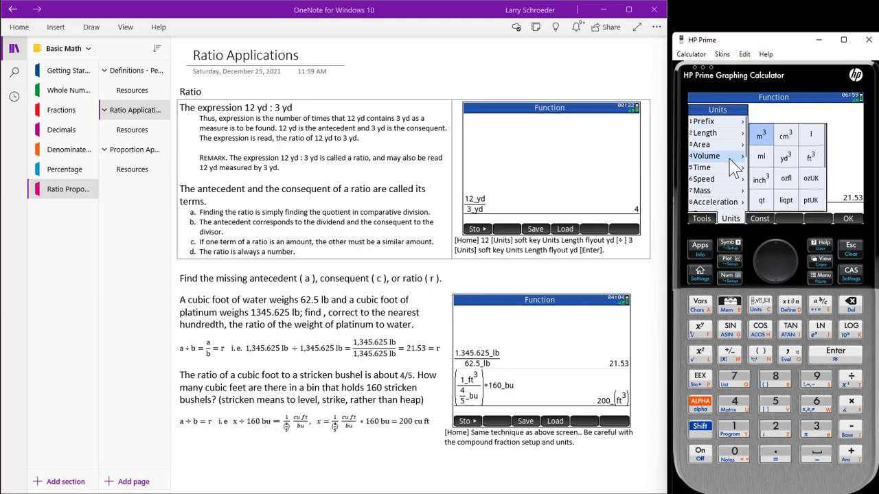
left_click(819, 158)
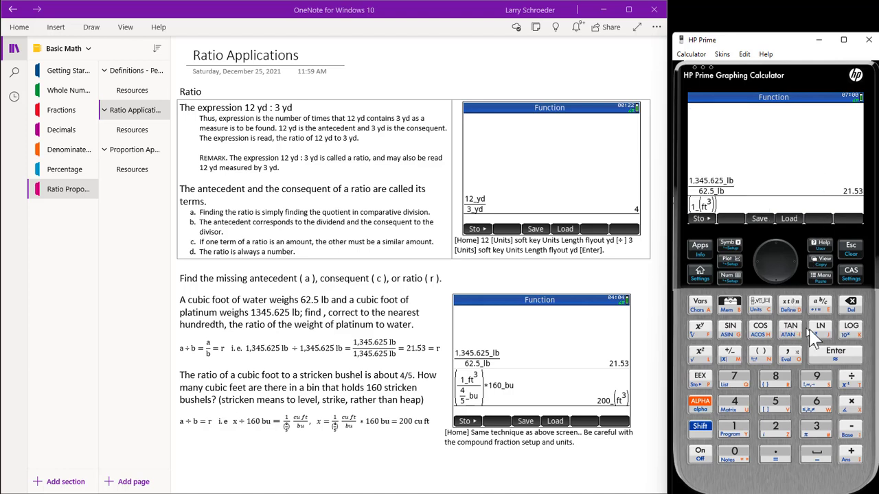
left_click(852, 380)
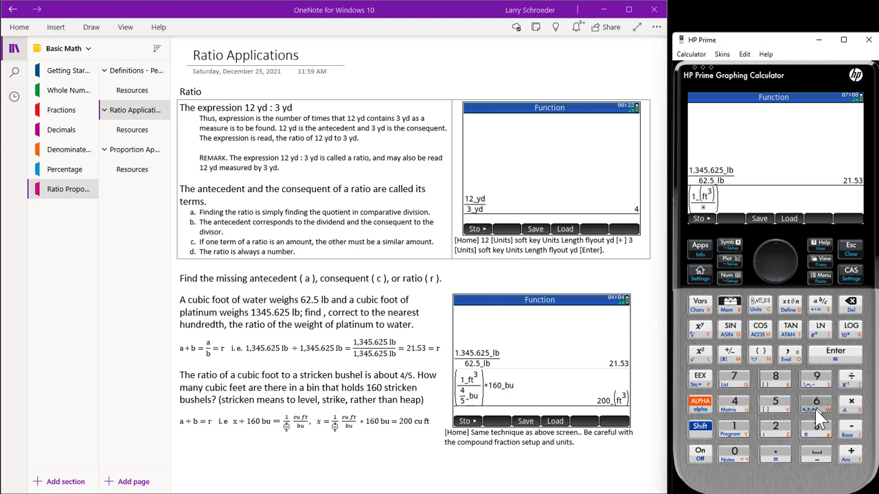
Enter 4/5 bushel (bu) as the denominator.
left_click(736, 402)
left_click(840, 379)
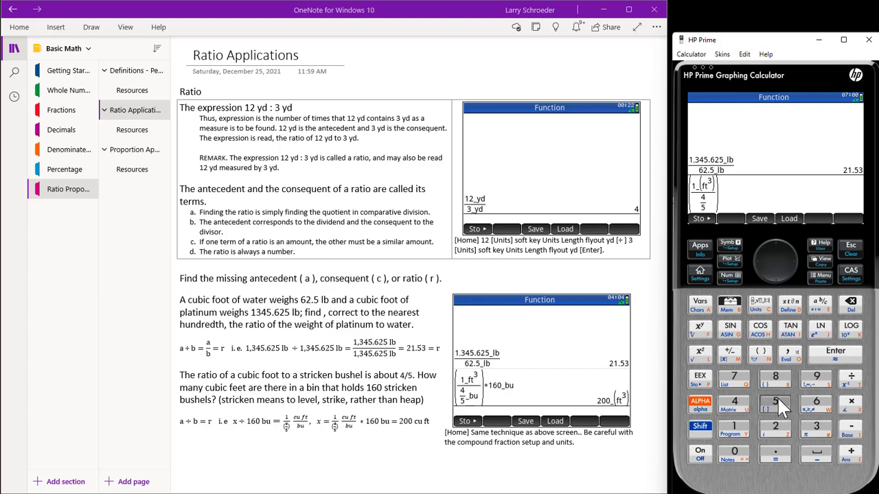
left_click(790, 260)
left_click(701, 430)
left_click(757, 308)
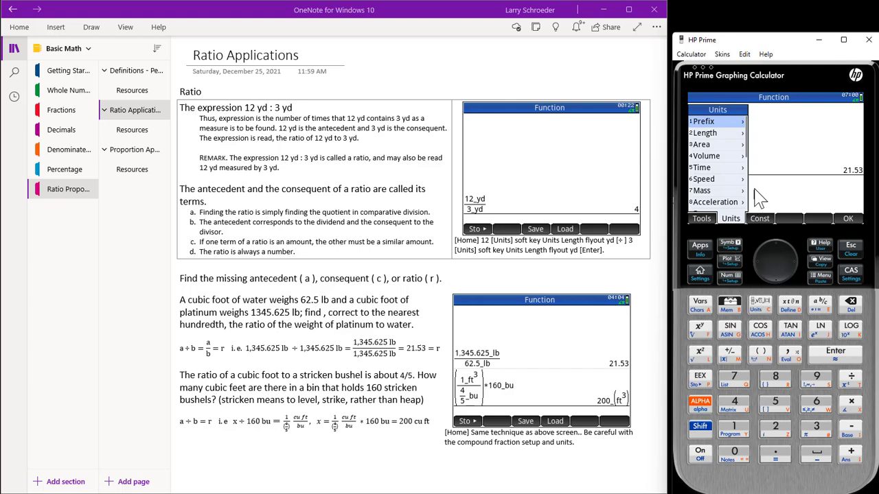
left_click(737, 158)
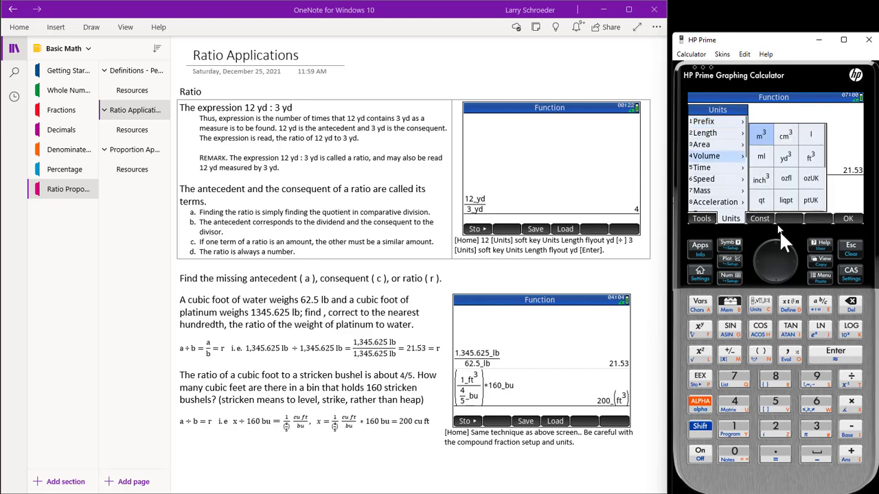
scroll(798, 195, "down", 2)
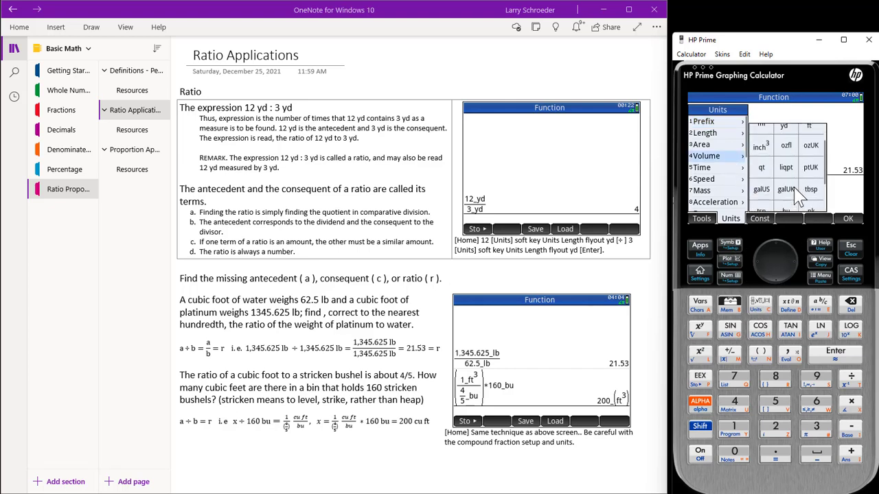
scroll(797, 195, "down", 2)
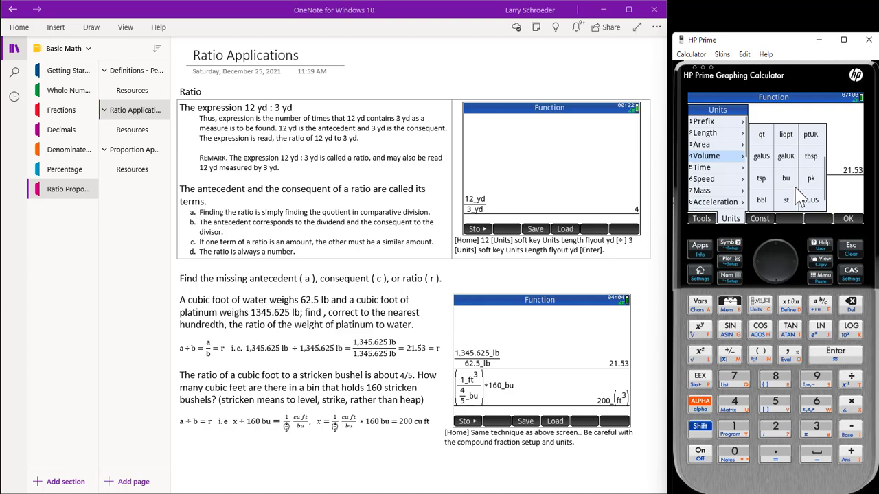
left_click(792, 184)
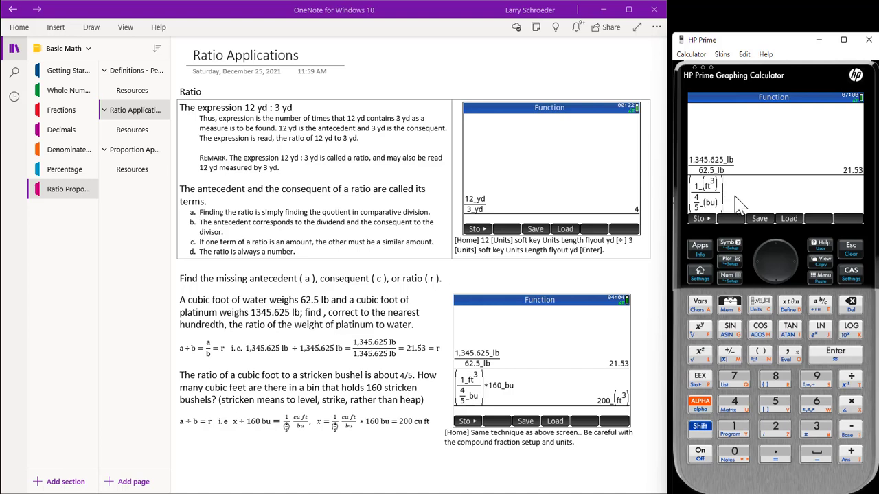
Multiply by 160_bu and evaluate, giving 200 ft³.
left_click(851, 403)
left_click(735, 425)
left_click(820, 400)
left_click(740, 450)
left_click(701, 425)
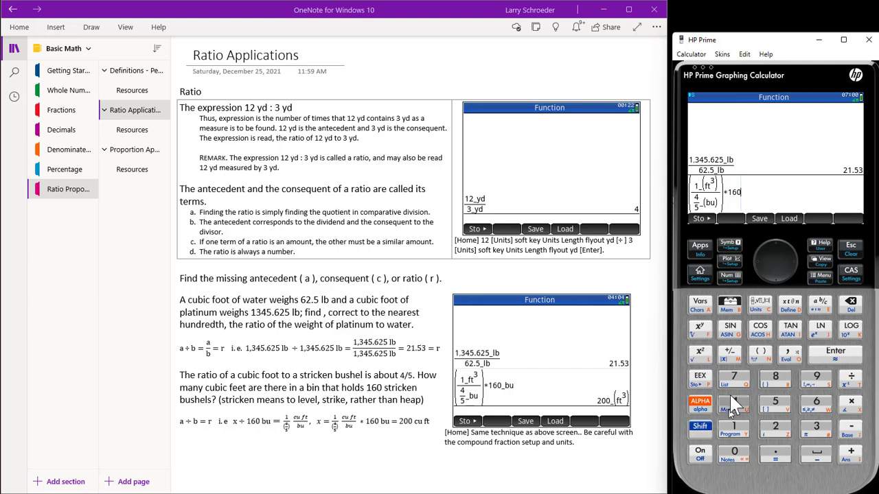
left_click(760, 305)
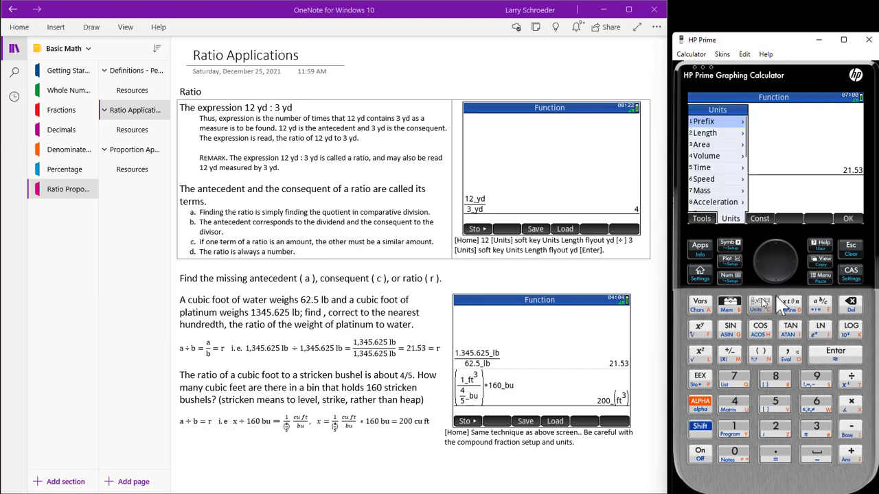
left_click(736, 158)
scroll(774, 176, "down", 1)
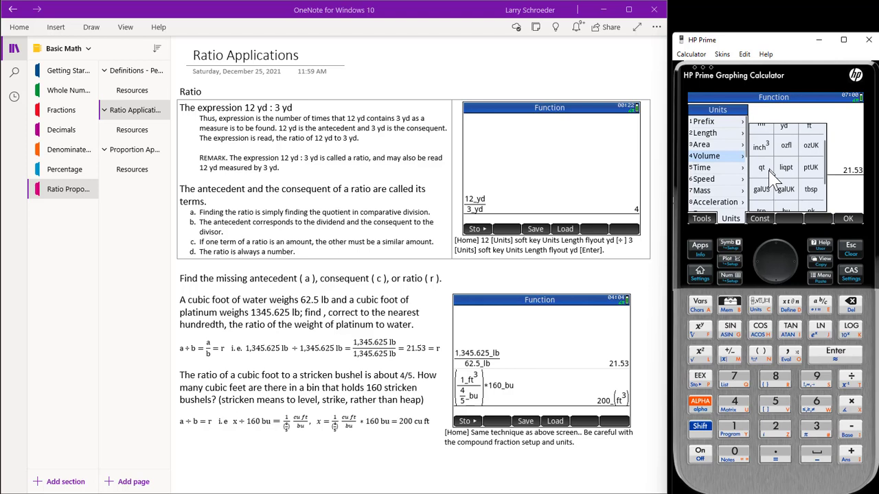
scroll(781, 194, "down", 1)
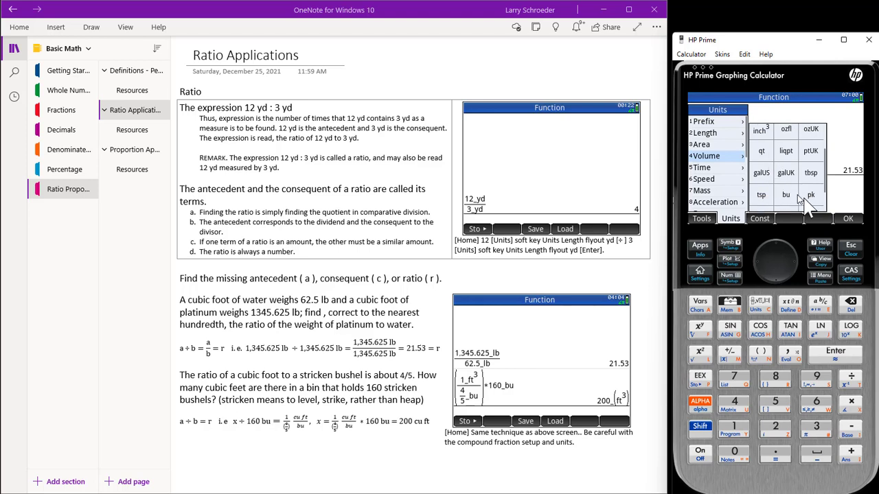
left_click(787, 195)
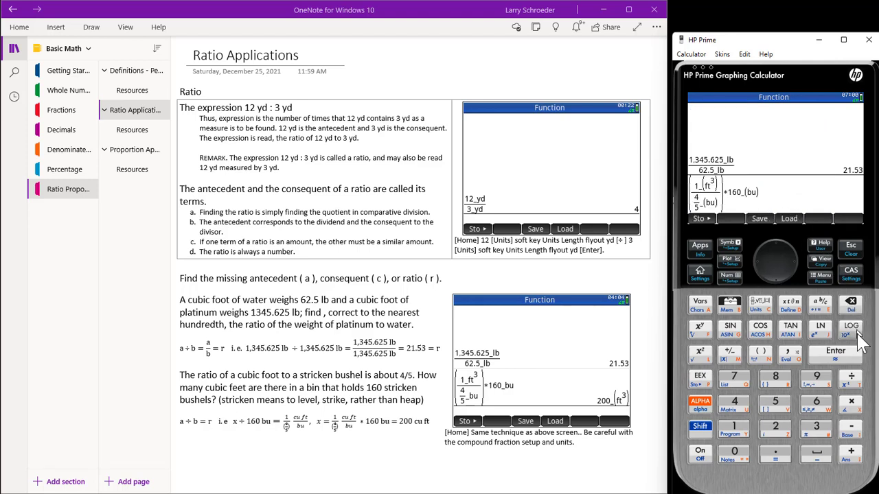
left_click(831, 353)
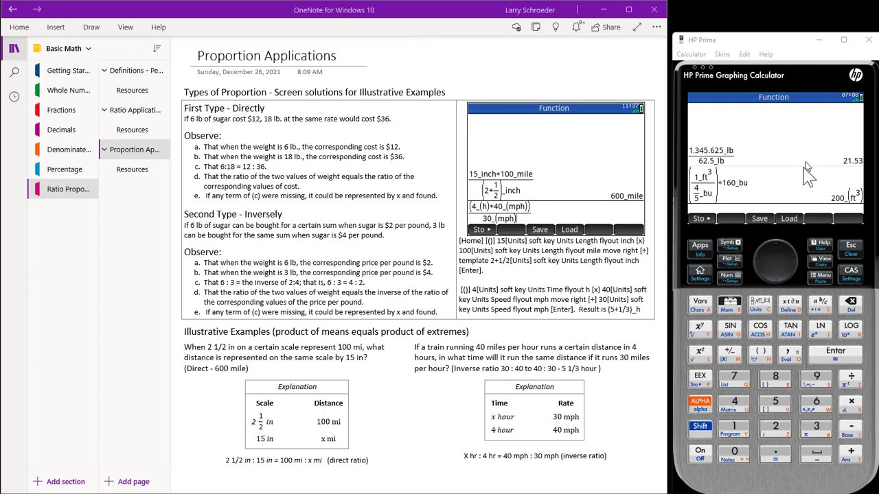
Wipe the HP Prime Home history and return focus to OneNote's Proportion Applications page.
left_click(698, 427)
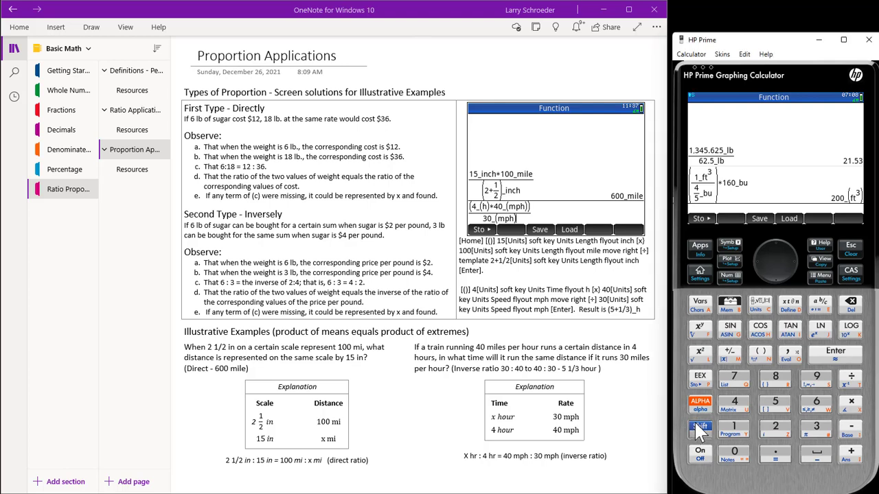
left_click(853, 253)
left_click(348, 81)
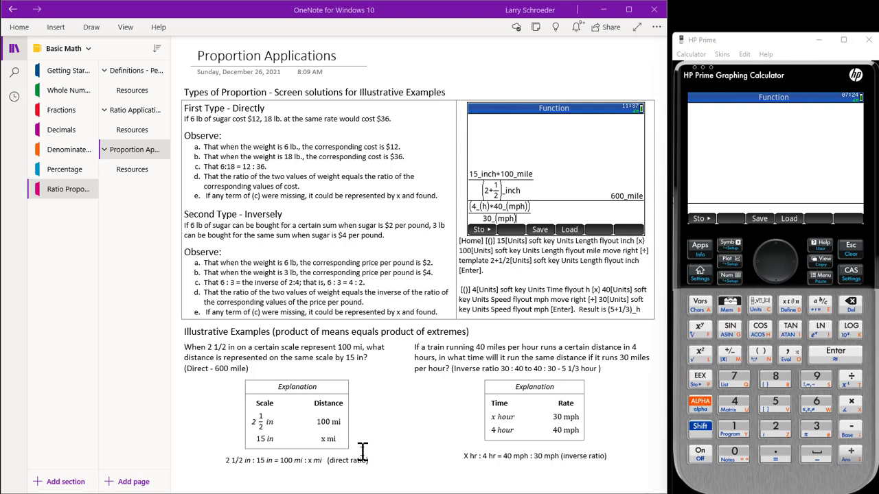
Open a parenthesised group and enter 15_inch.
left_click(765, 360)
left_click(765, 361)
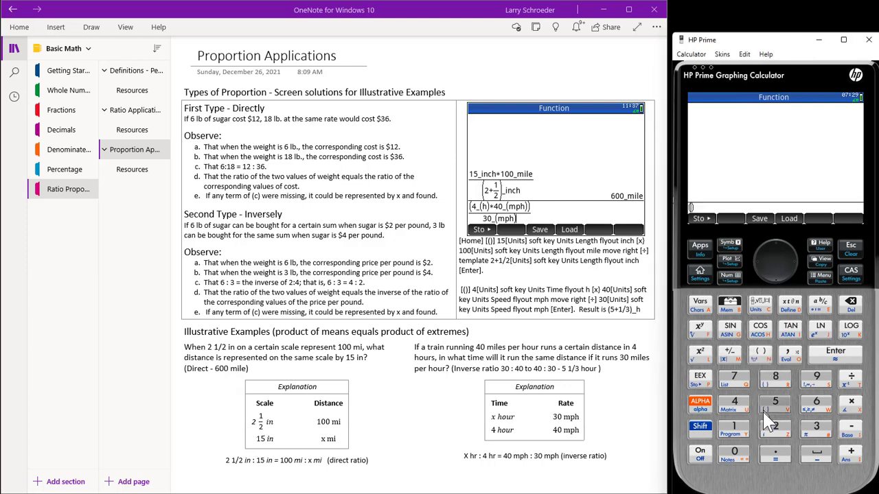
left_click(742, 433)
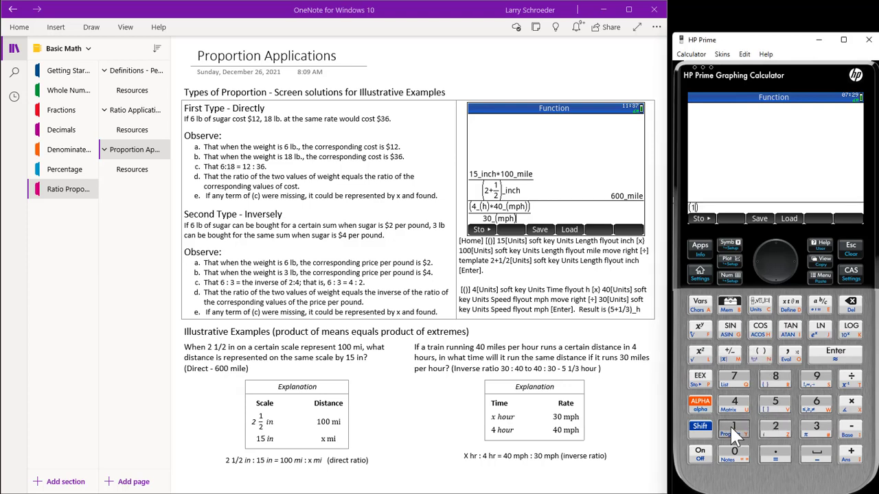
left_click(779, 400)
left_click(759, 305)
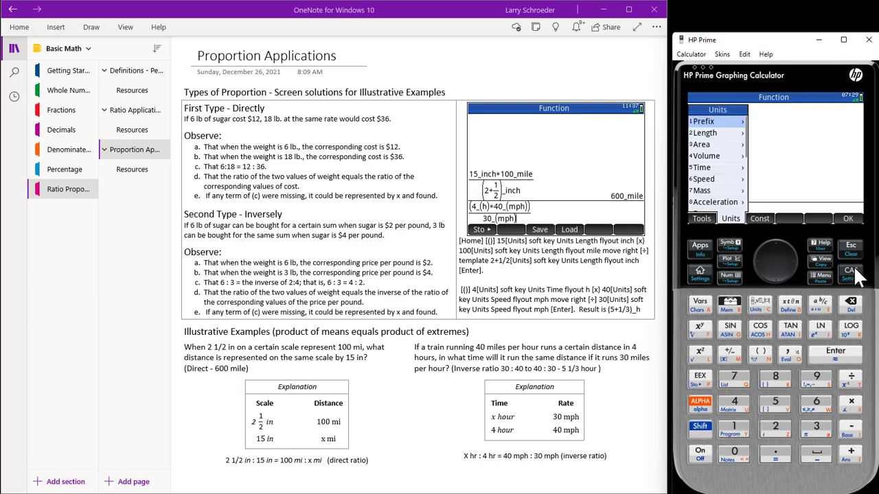
left_click(722, 137)
left_click(811, 195)
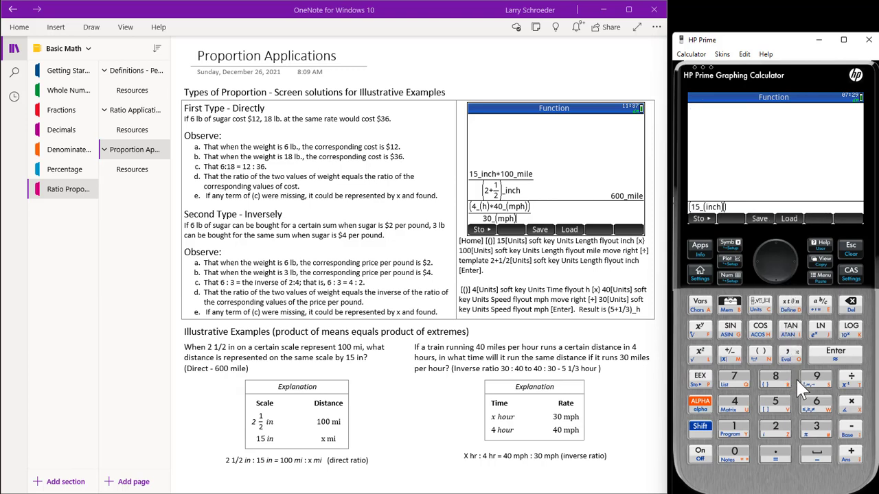
Multiply by 100_mile inside the parentheses.
left_click(849, 404)
left_click(734, 427)
left_click(732, 446)
left_click(731, 446)
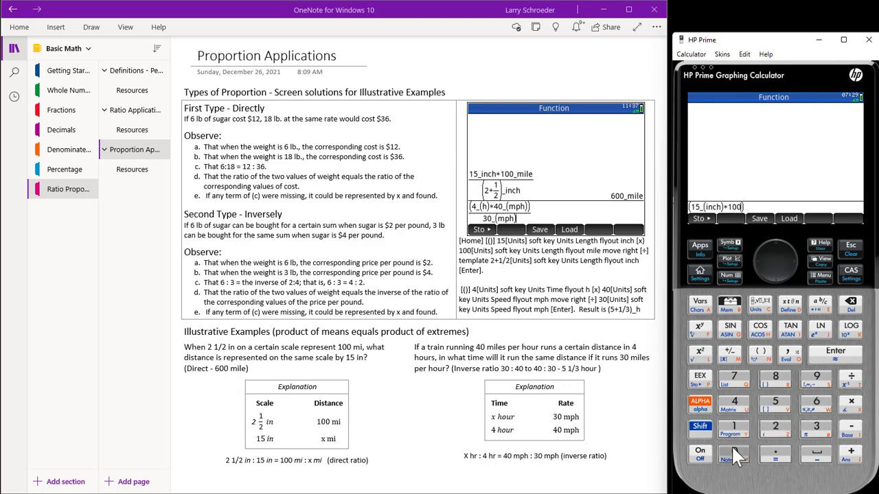
left_click(696, 428)
left_click(763, 305)
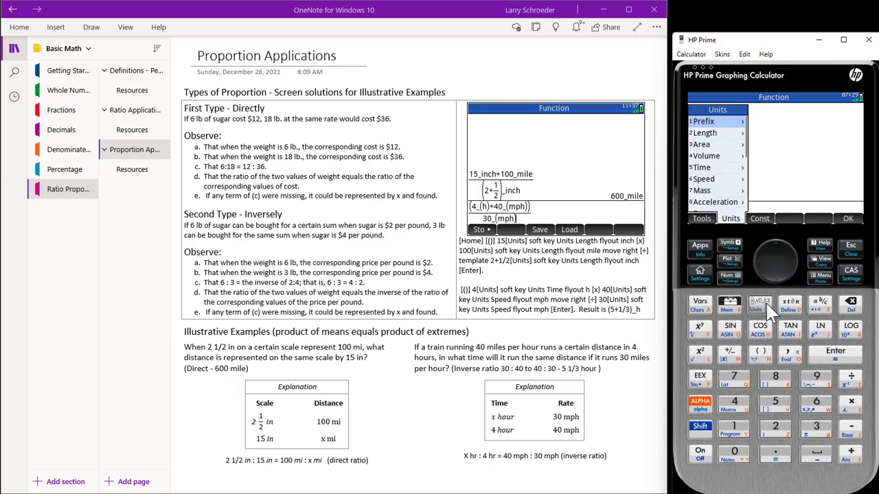
left_click(718, 134)
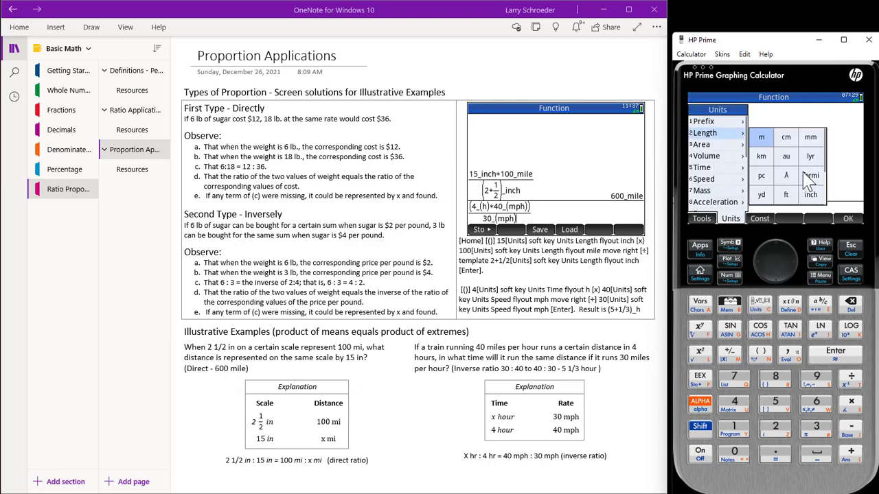
scroll(810, 180, "down", 2)
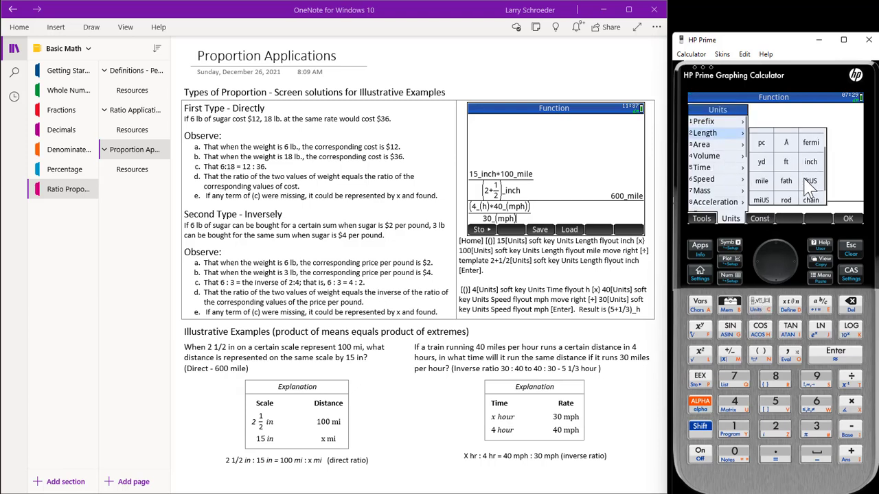
left_click(763, 183)
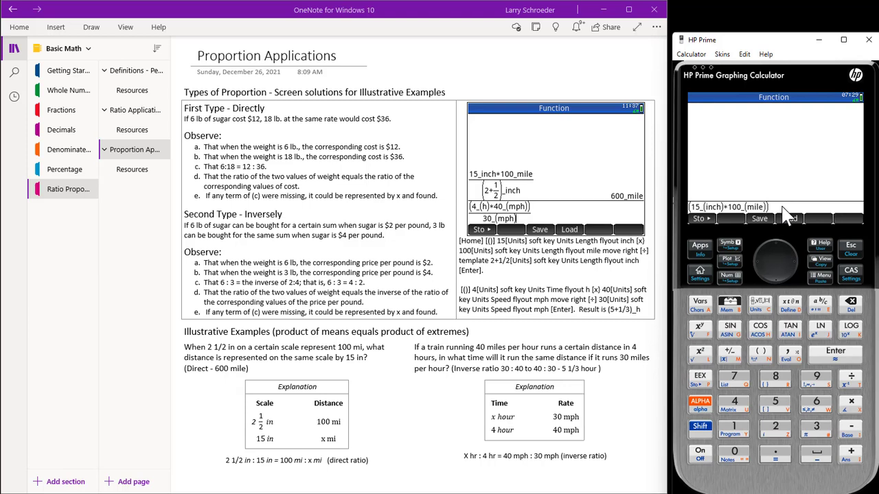
Divide the product by (2+1/2) in the denominator.
left_click(851, 376)
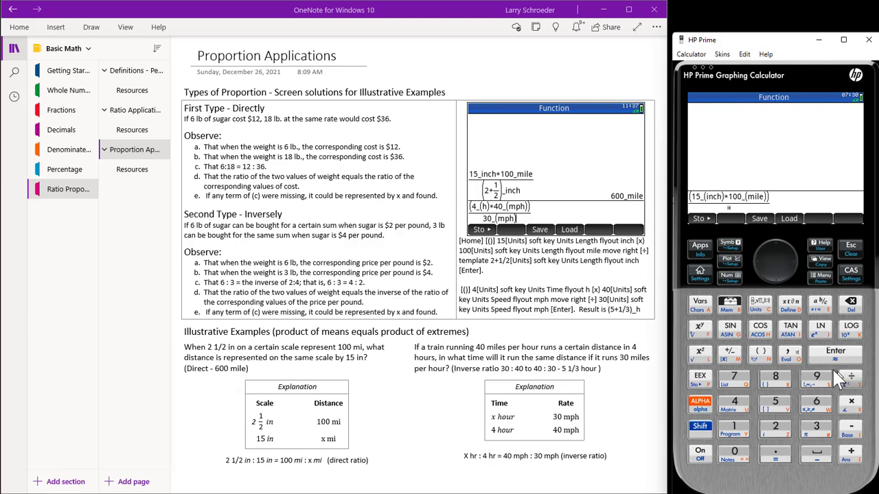
left_click(760, 353)
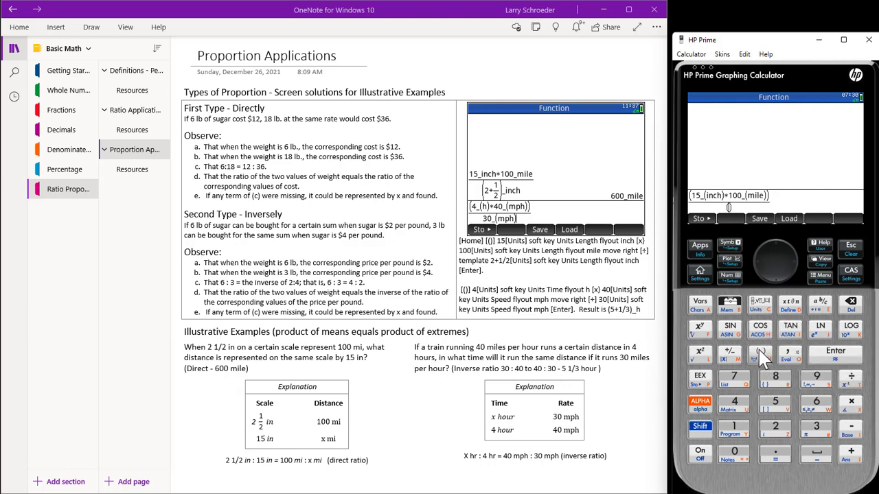
left_click(773, 429)
left_click(849, 455)
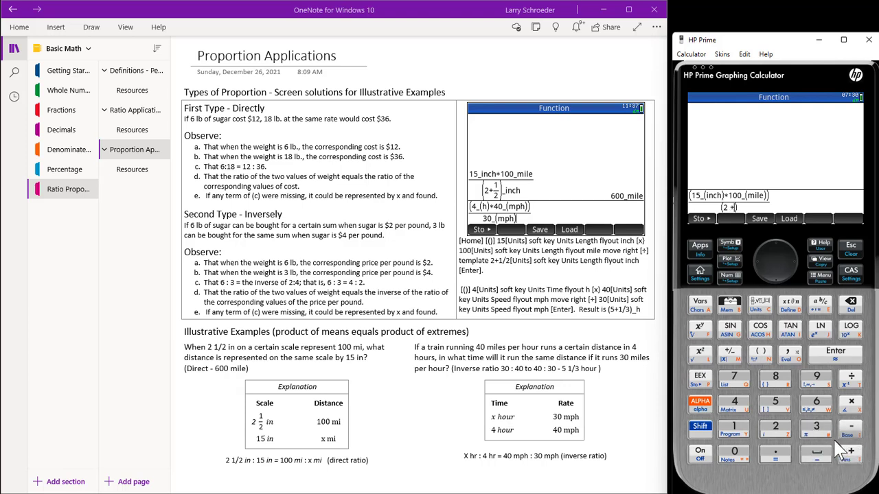
left_click(735, 429)
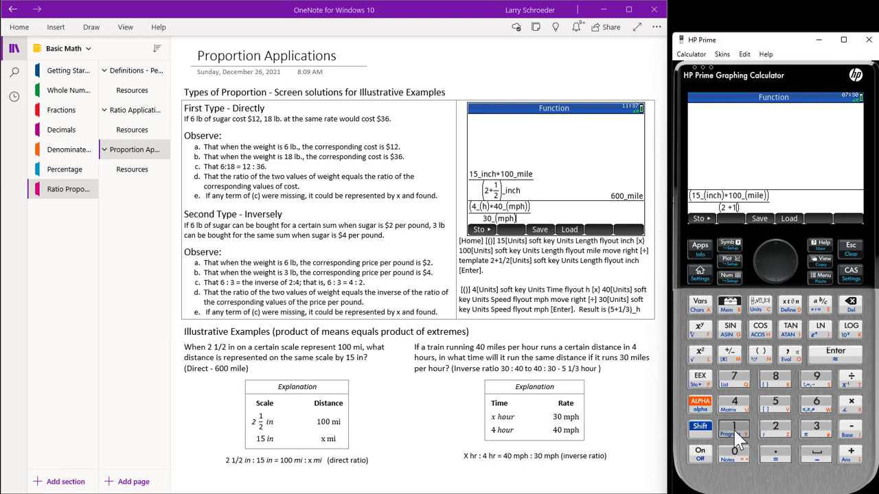
left_click(849, 382)
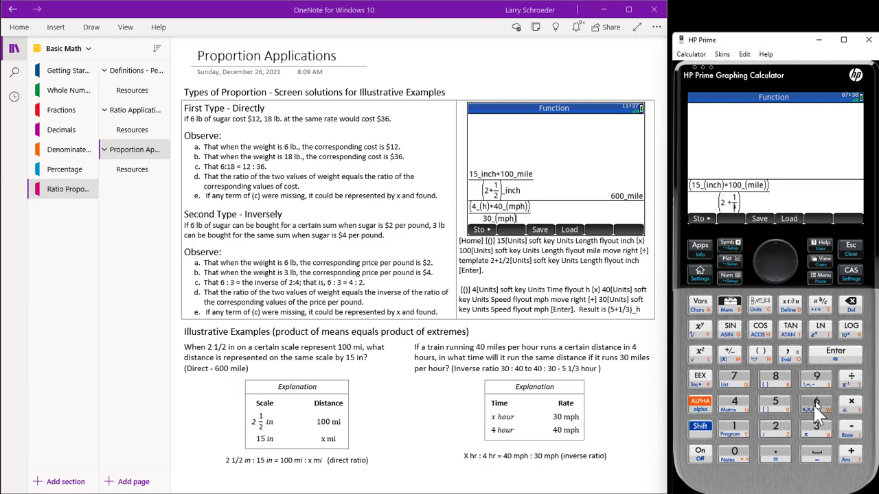
left_click(775, 427)
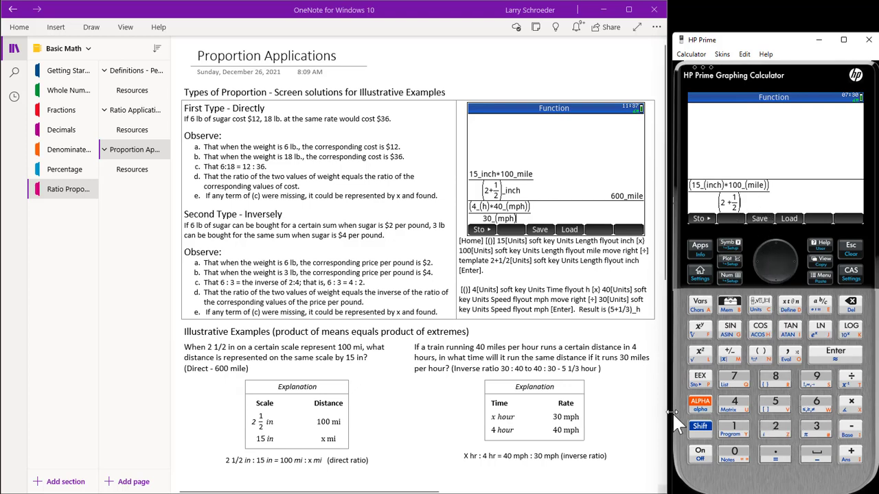
Give the (2+1/2) denominator inch units and evaluate to 600_mile.
left_click(700, 425)
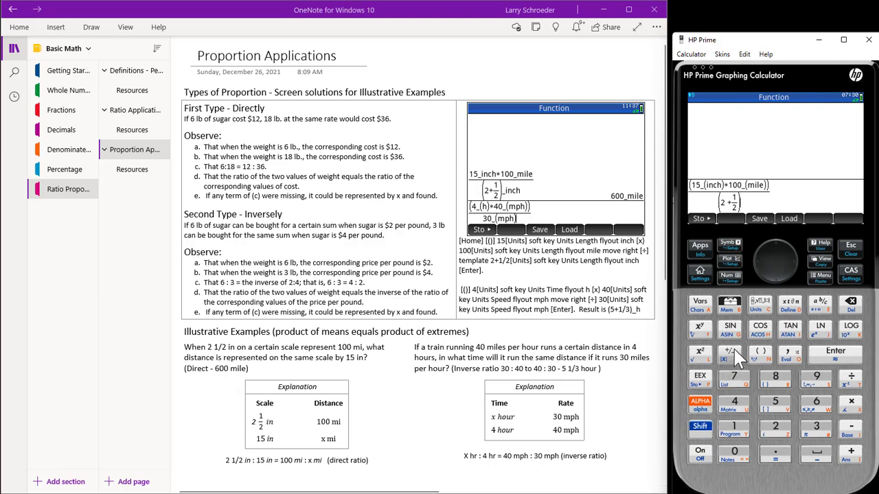
left_click(761, 303)
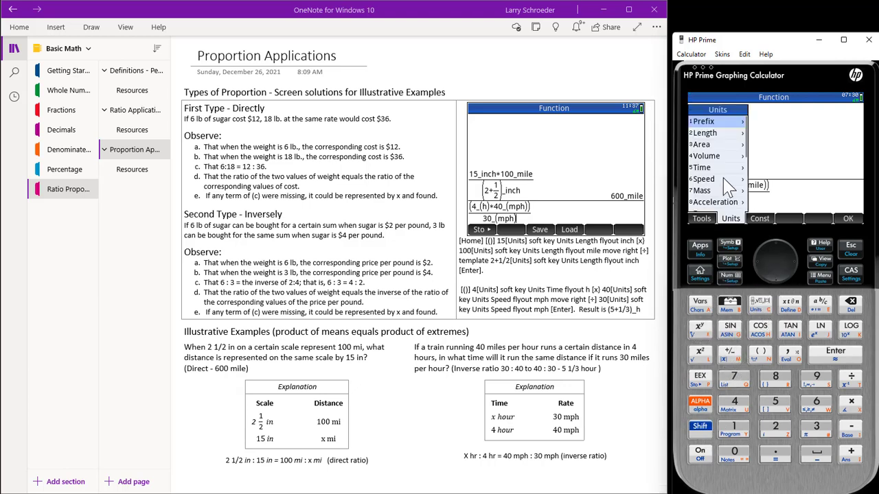
left_click(721, 141)
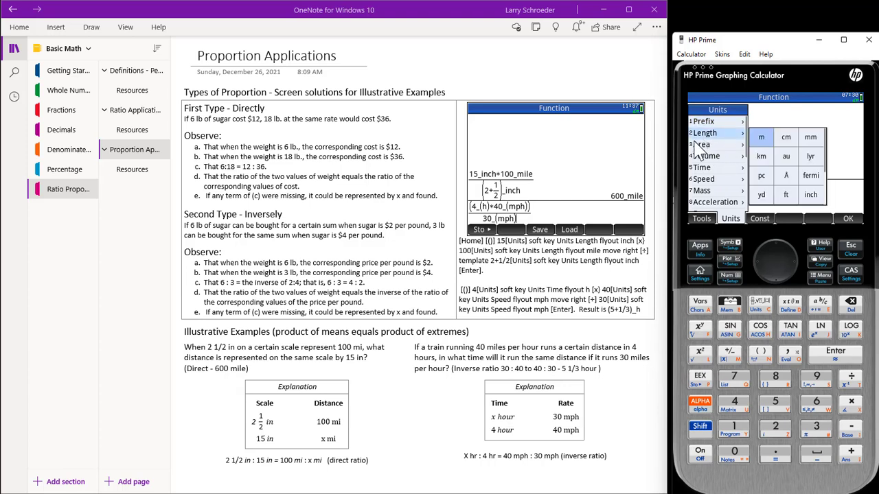
left_click(812, 196)
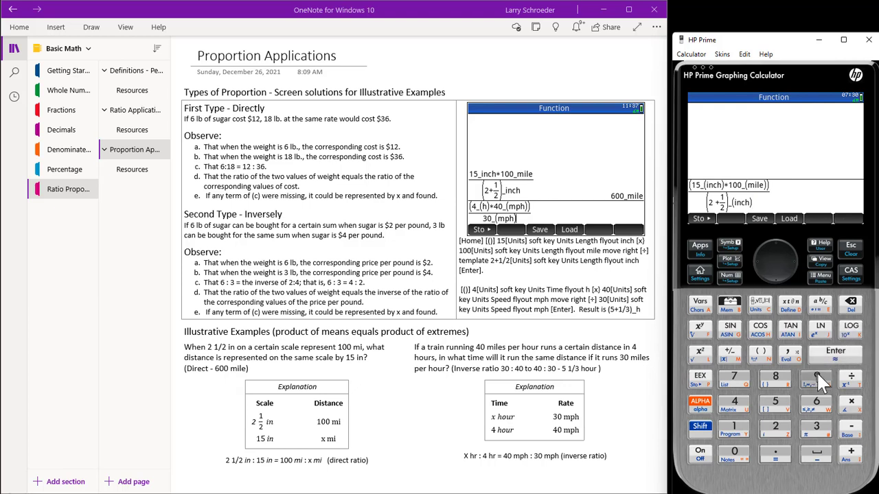
left_click(833, 360)
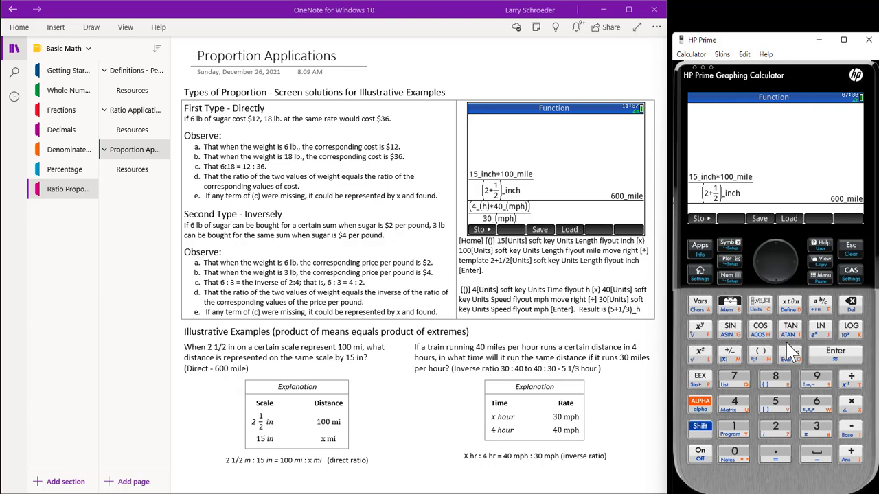
left_click(523, 334)
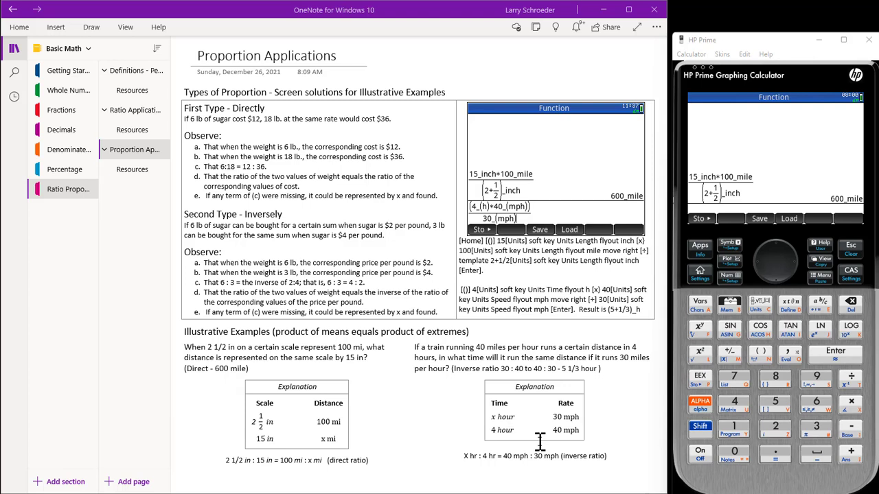
Open a parenthesised group and enter 4_h.
left_click(769, 357)
left_click(769, 357)
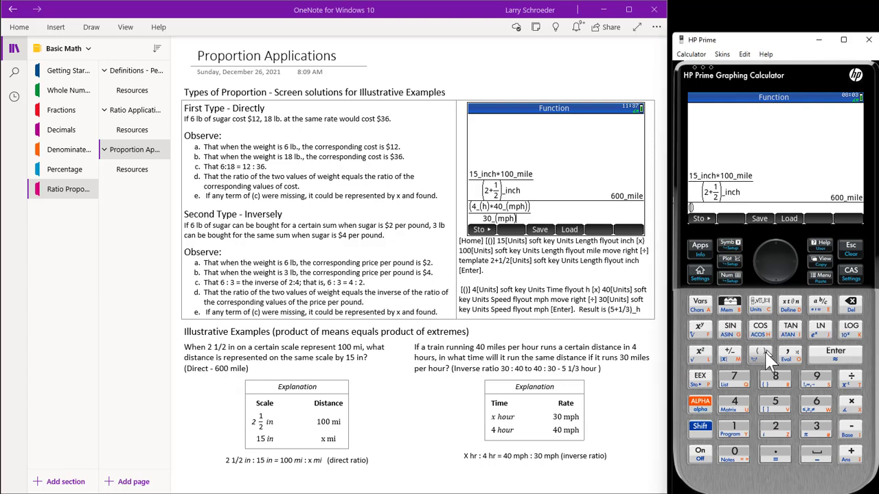
left_click(731, 399)
left_click(758, 318)
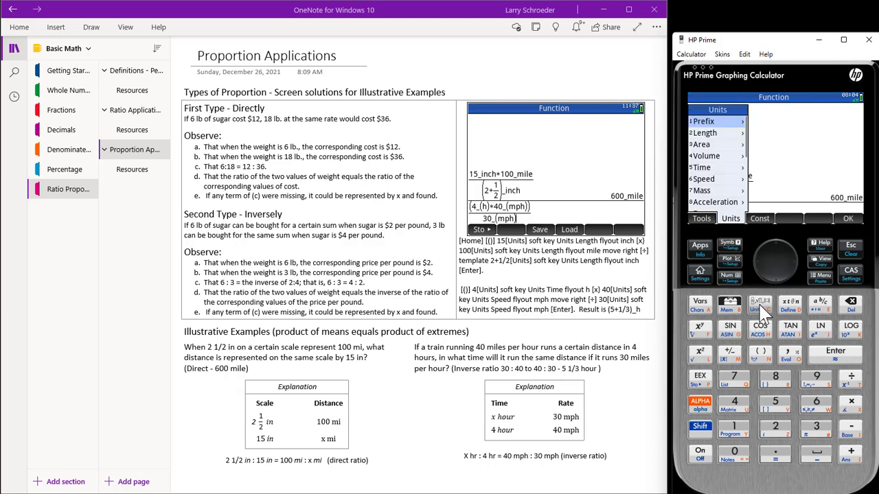
left_click(729, 169)
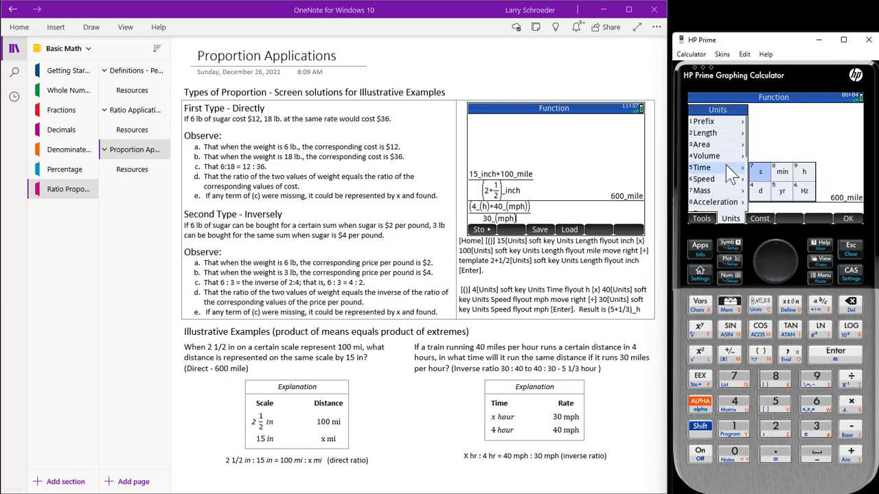
left_click(804, 173)
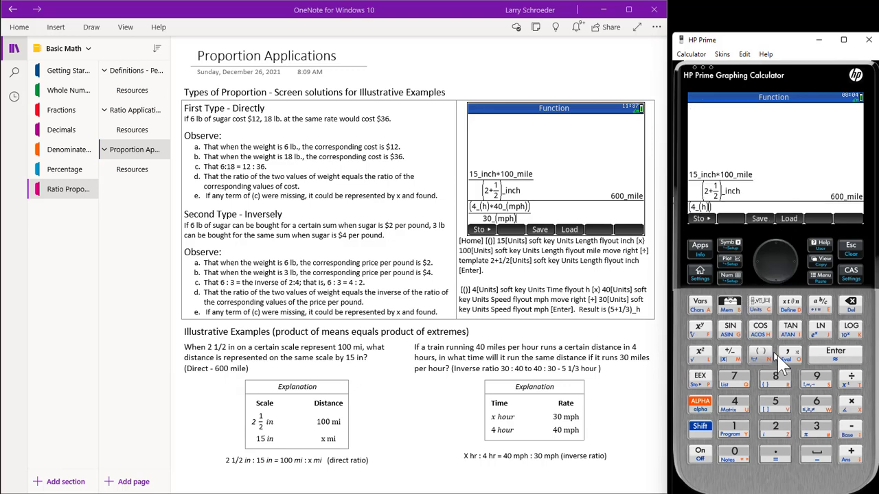
Multiply the hours by 40_mph.
left_click(850, 402)
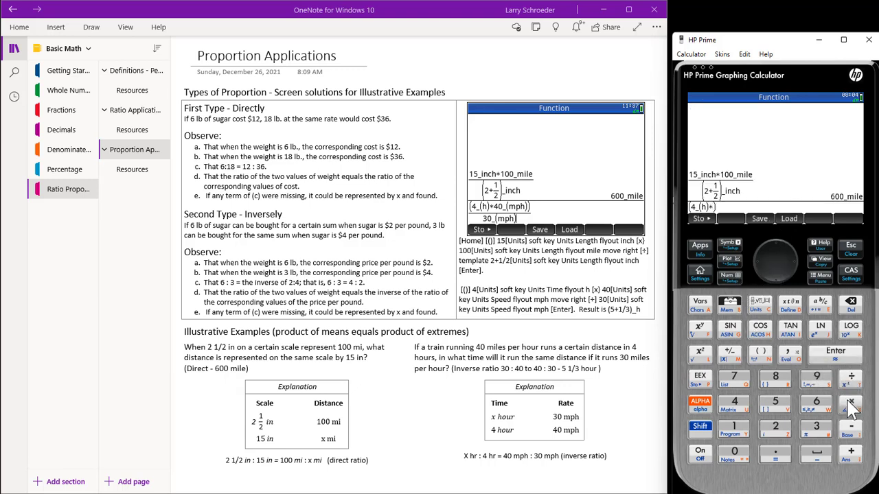
left_click(736, 402)
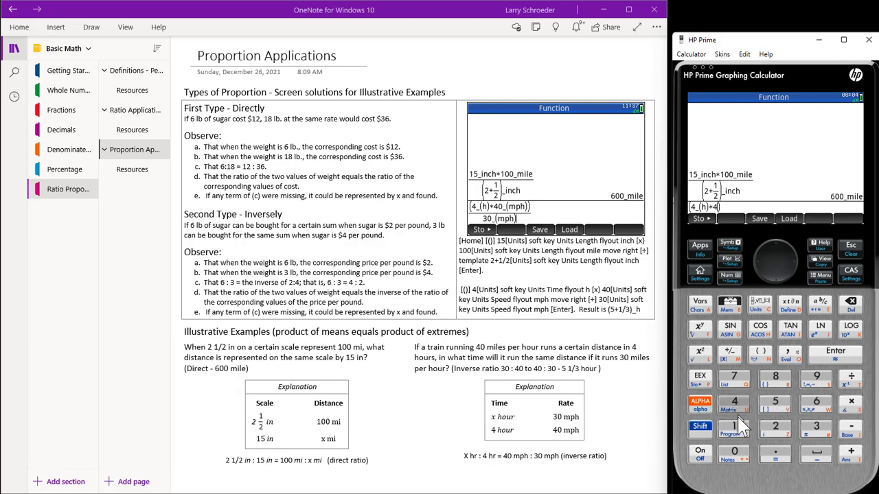
left_click(735, 451)
left_click(705, 430)
left_click(760, 306)
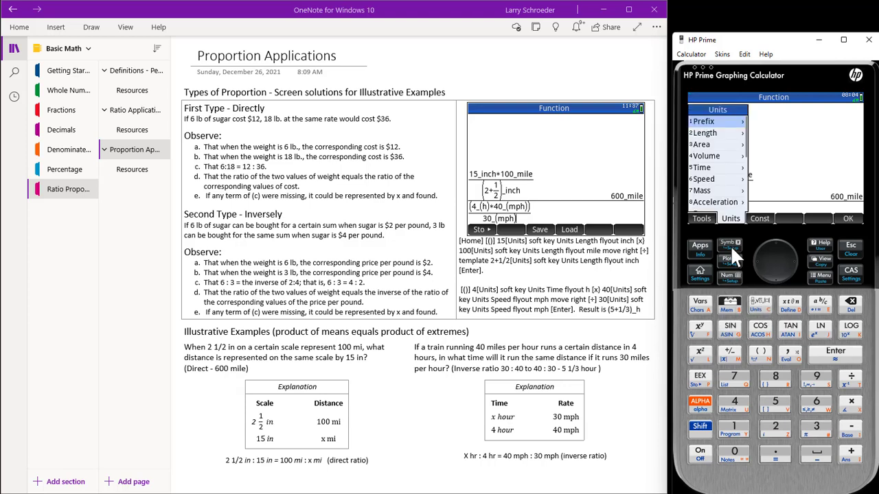
left_click(725, 183)
left_click(819, 155)
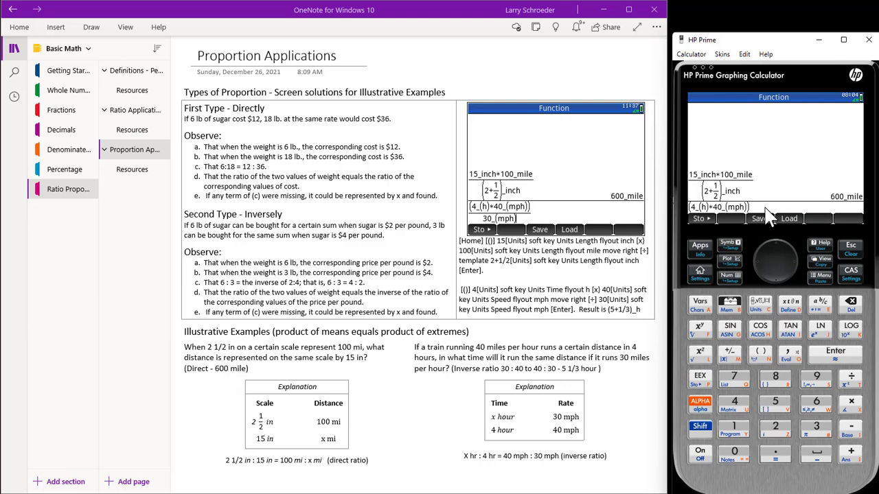
Divide the product by 30_mph.
left_click(851, 379)
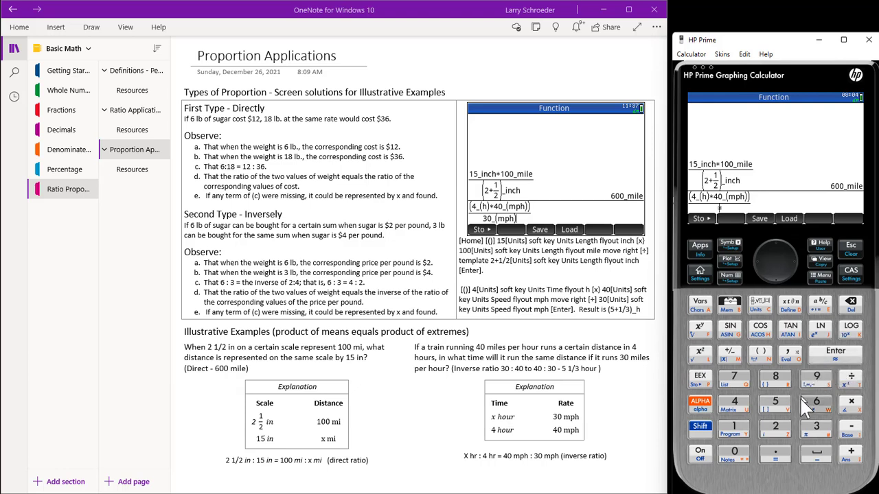
left_click(816, 422)
left_click(745, 456)
left_click(760, 303)
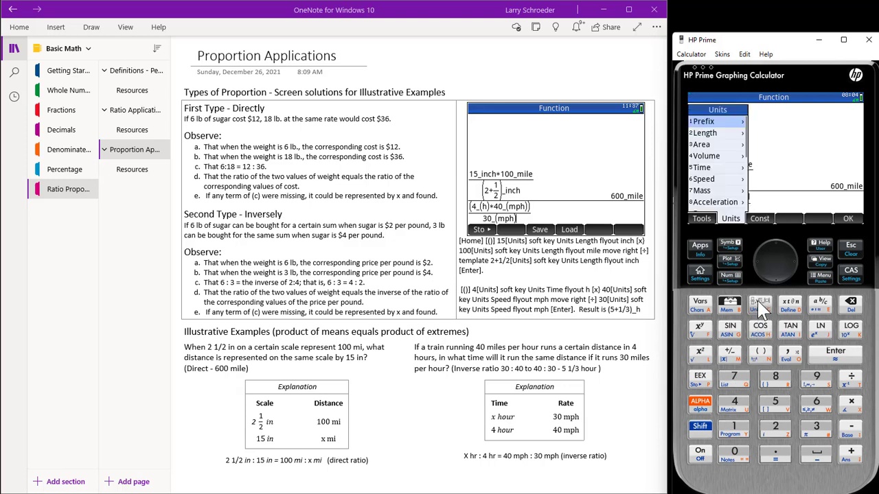
left_click(729, 180)
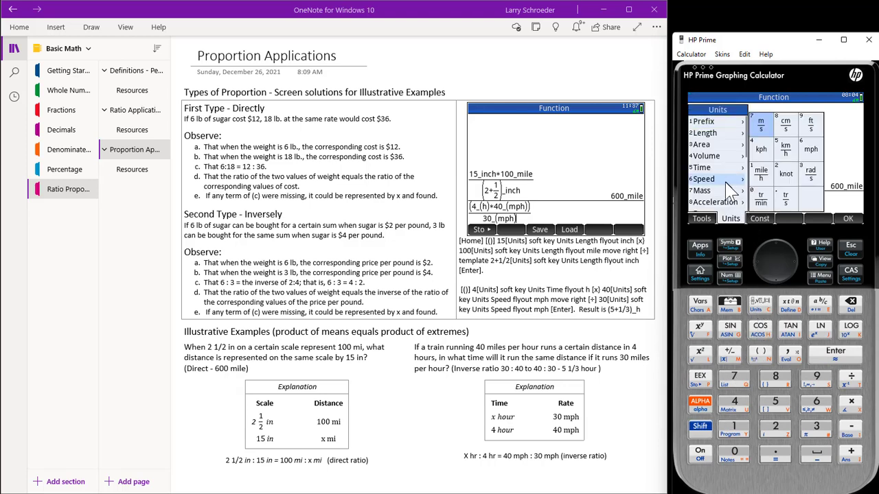
left_click(809, 152)
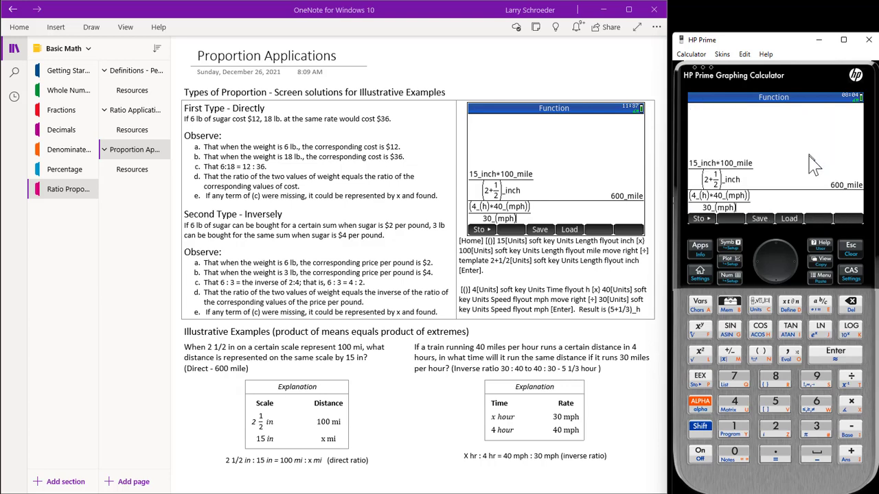
Evaluate 4_h·40_mph/30_mph, display it as the mixed number 5 1/3 hours, and compare in OneNote.
left_click(850, 356)
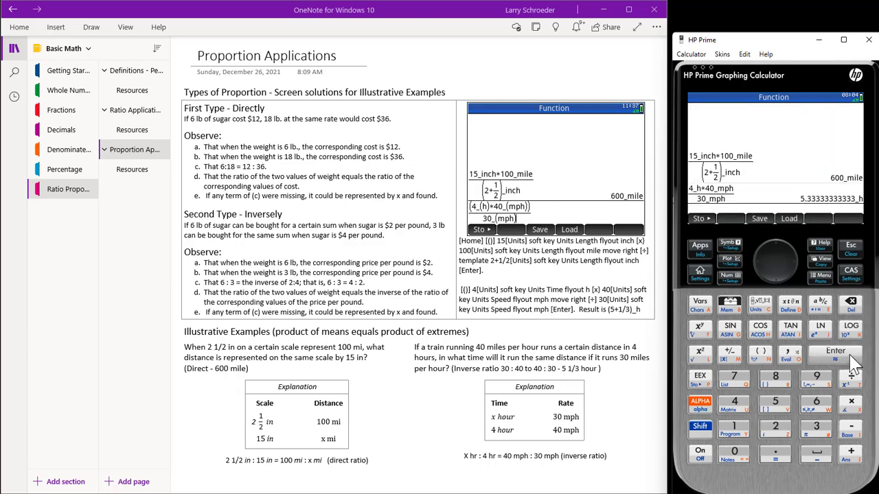
left_click(817, 304)
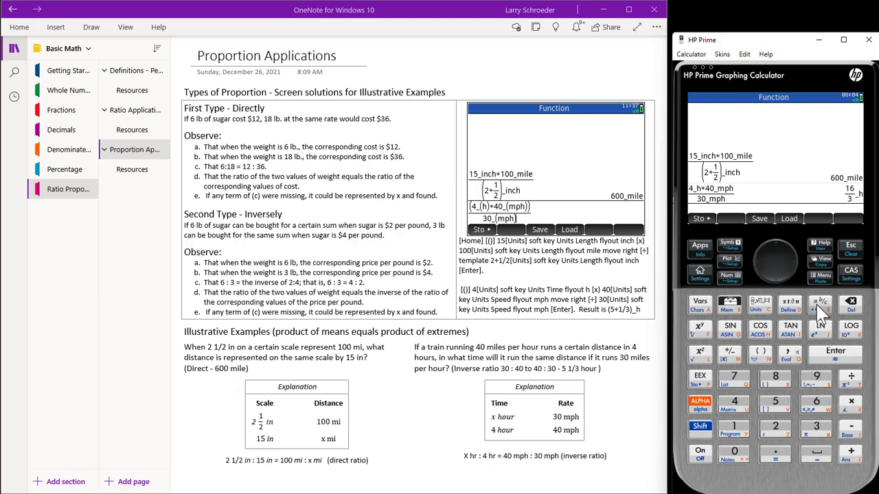
left_click(817, 308)
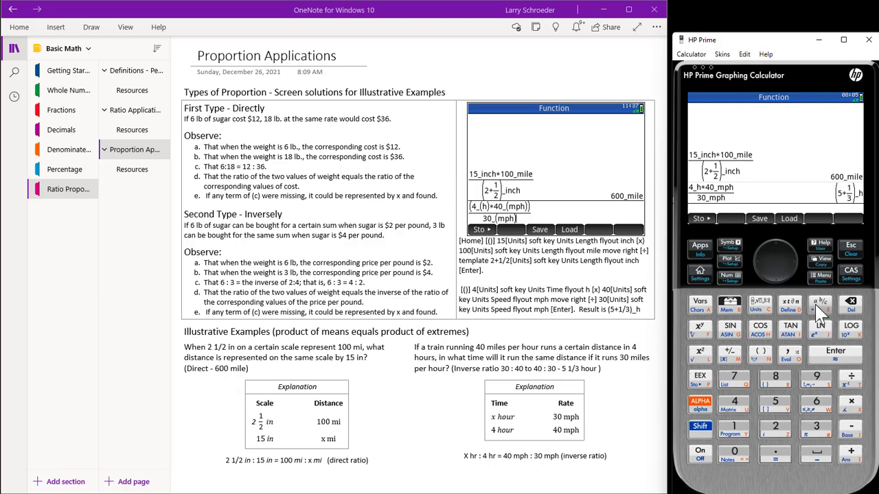
left_click(445, 54)
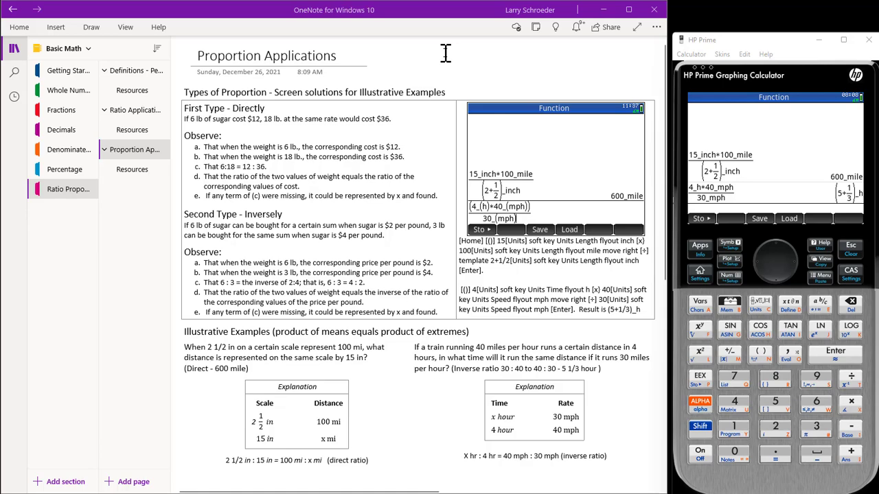